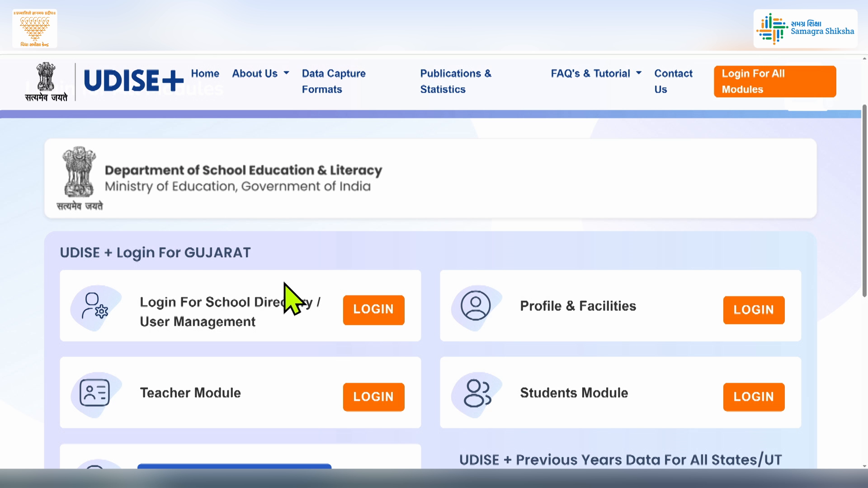
Step: Sign in through the UDISE+ Common Login with the school's username, the account password and the captcha code
scroll(445, 234, "down", 2)
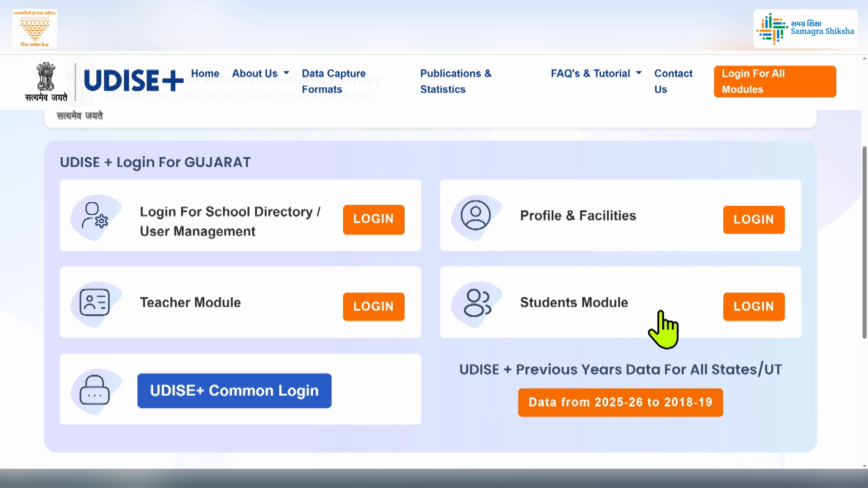
left_click(240, 389)
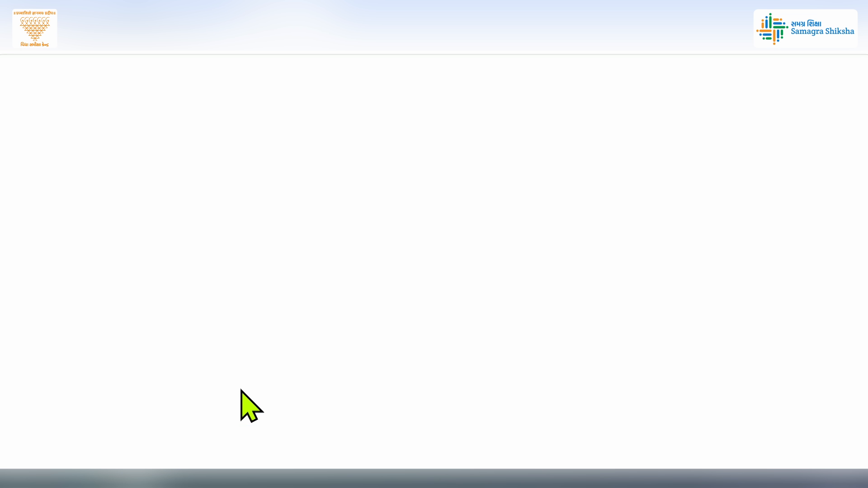
left_click(420, 218)
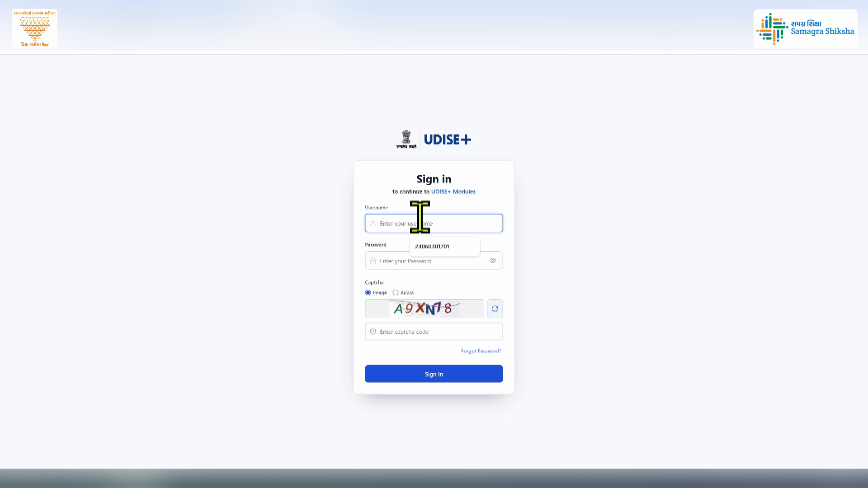
left_click(445, 247)
key("Tab")
type("*********")
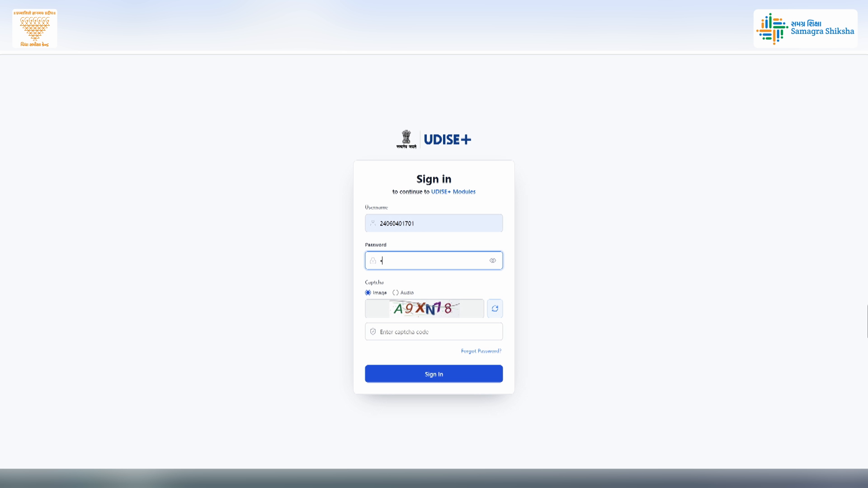
left_click(422, 332)
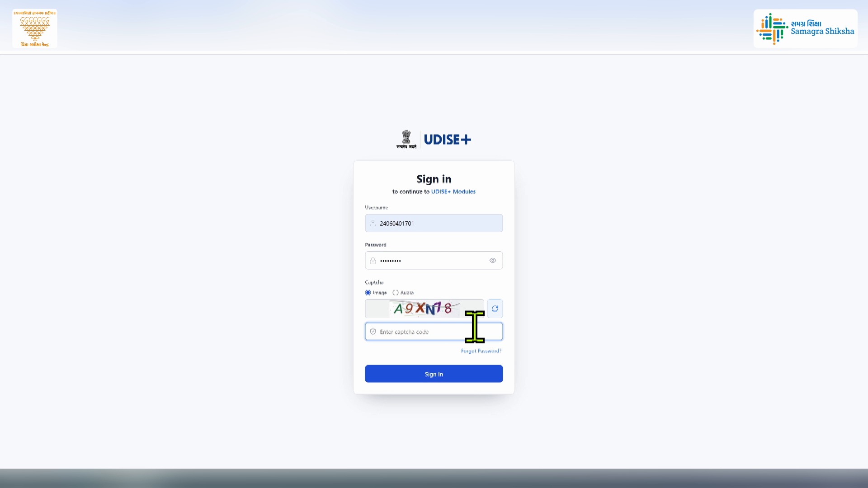
type("A9XN78")
left_click(445, 374)
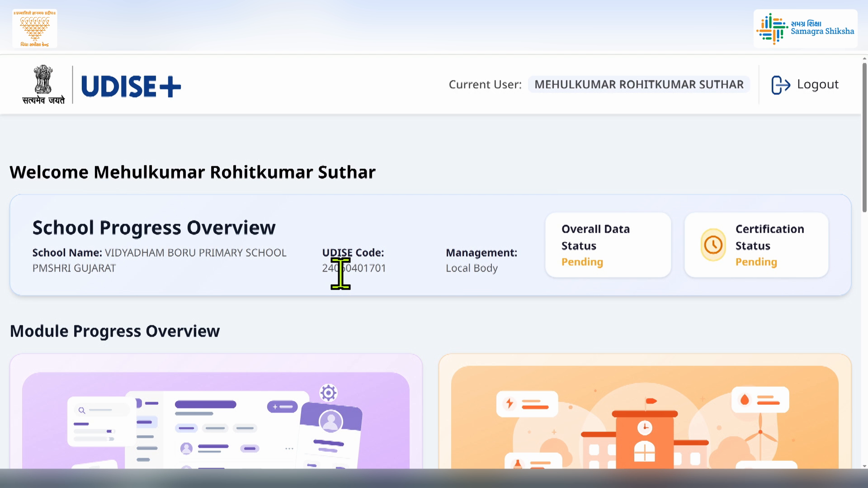
Step: Open the School Profile & Facilities module and acknowledge the head-of-school and respondent details
scroll(339, 271, "down", 3)
key("ctrl+minus")
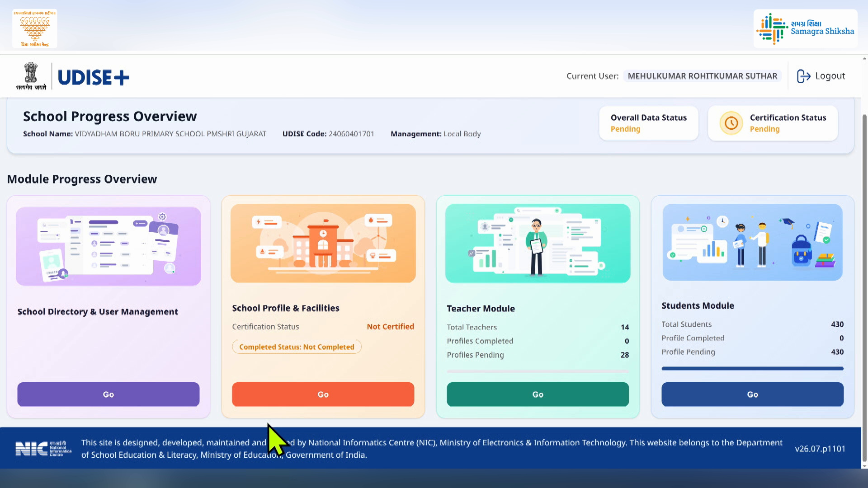
left_click(323, 394)
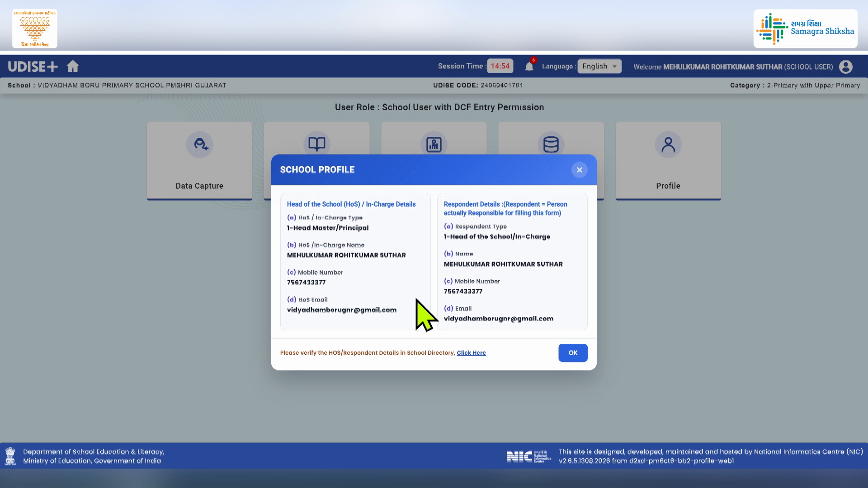
left_click(572, 352)
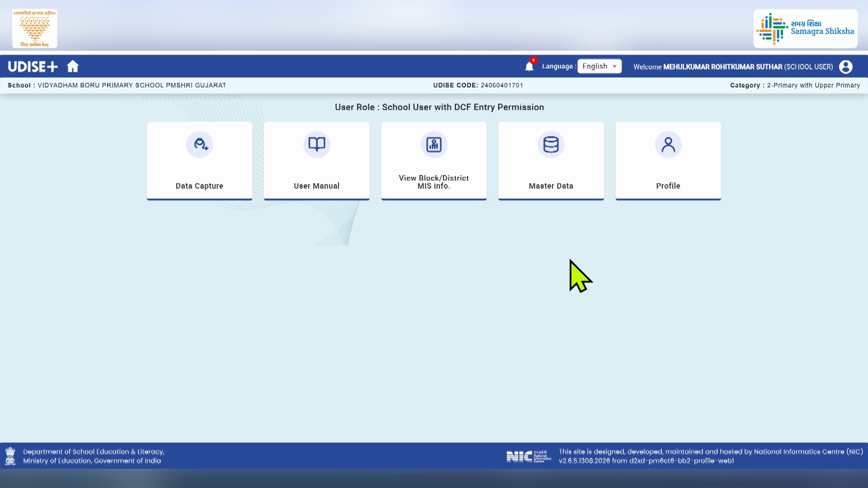
Step: Review the school's profile page and the Block/District MIS contact information from the module's home page
left_click(679, 175)
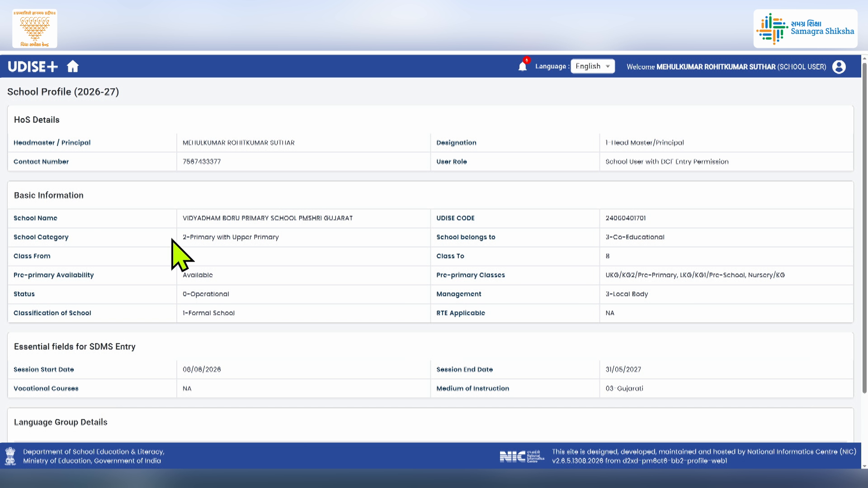
scroll(606, 316, "down", 1)
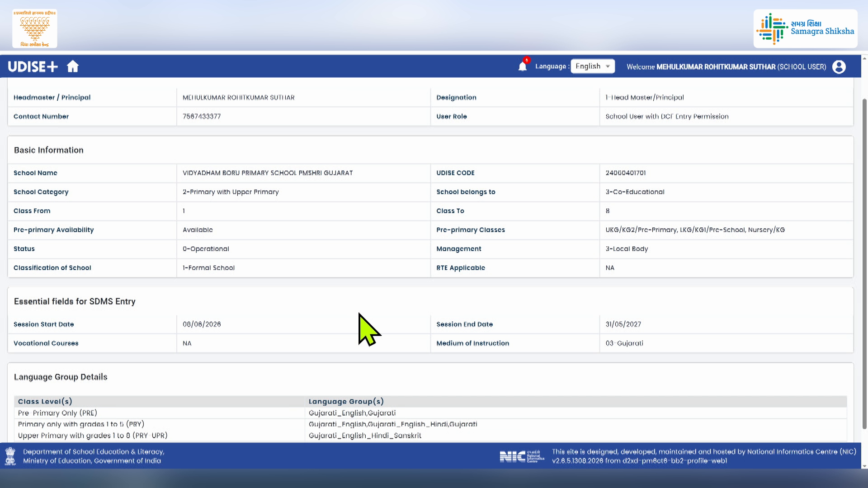
scroll(370, 330, "down", 1)
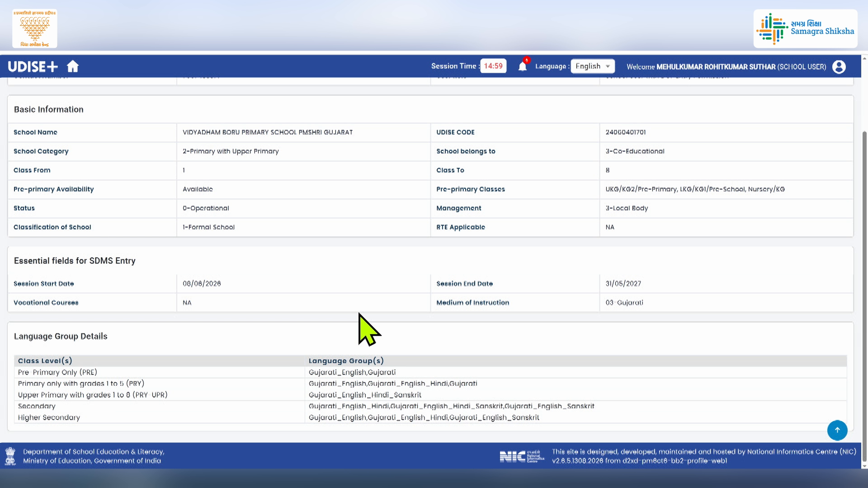
scroll(359, 314, "up", 2)
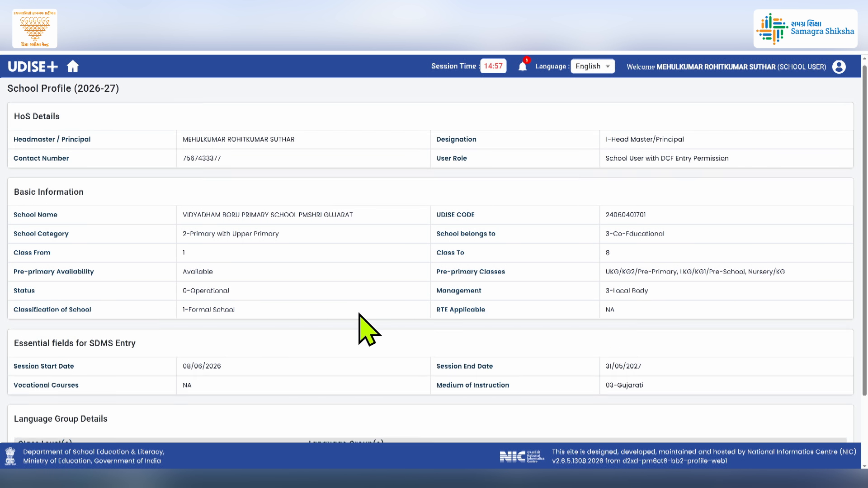
left_click(72, 67)
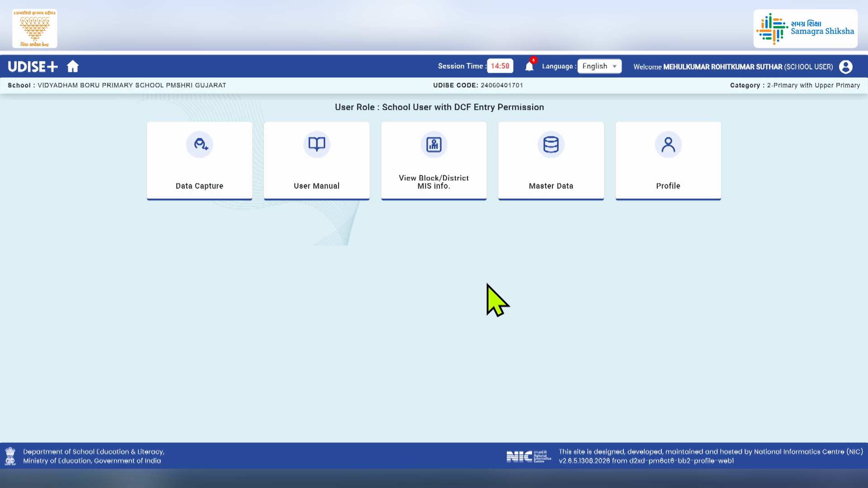
left_click(437, 172)
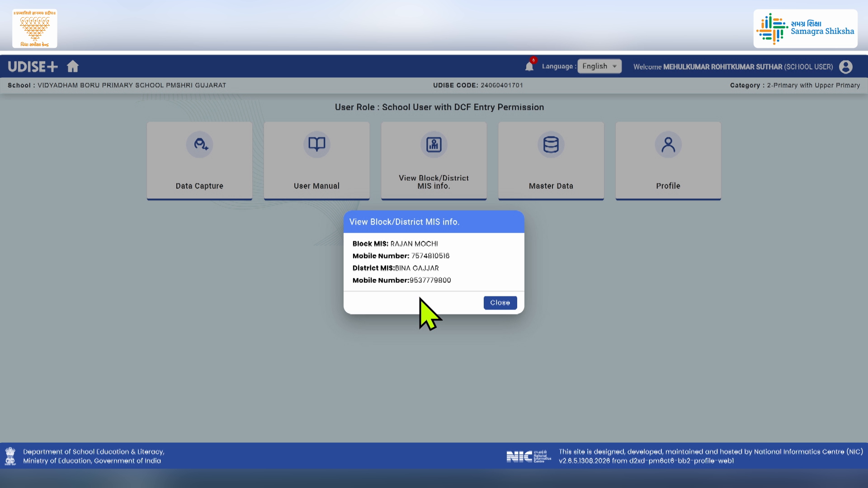
left_click(493, 303)
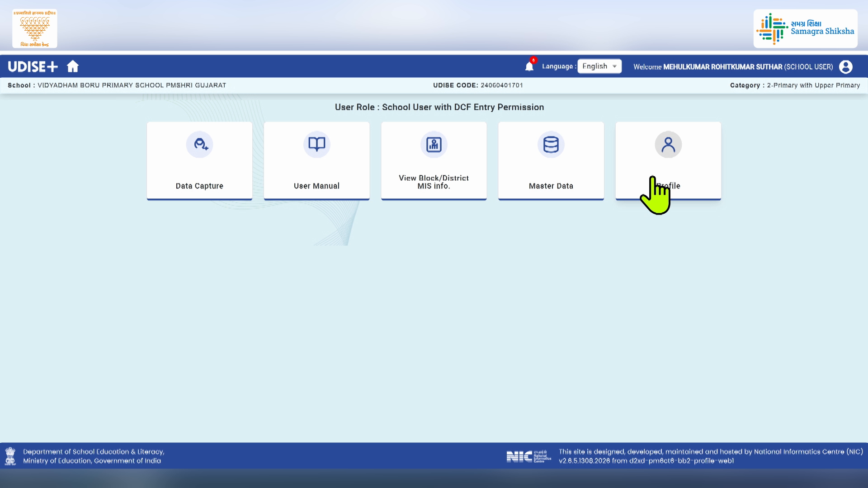
Step: Open Data Capture and acknowledge the notice on verifying the school details
left_click(198, 171)
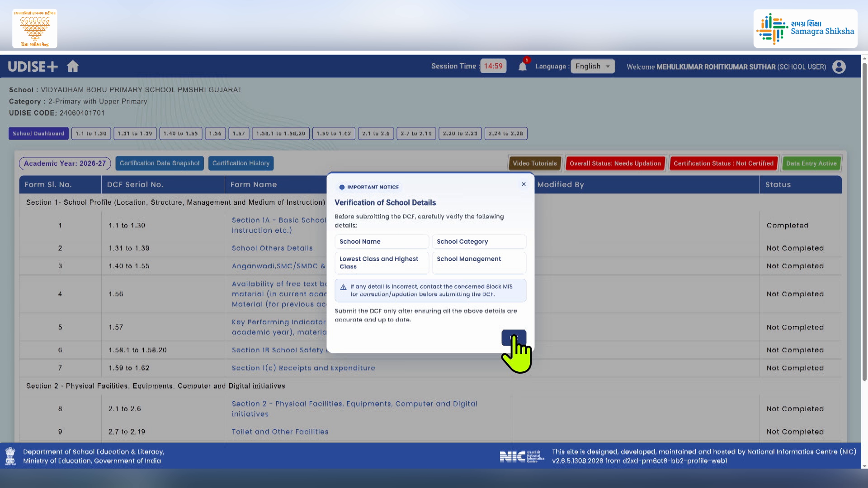
left_click(514, 338)
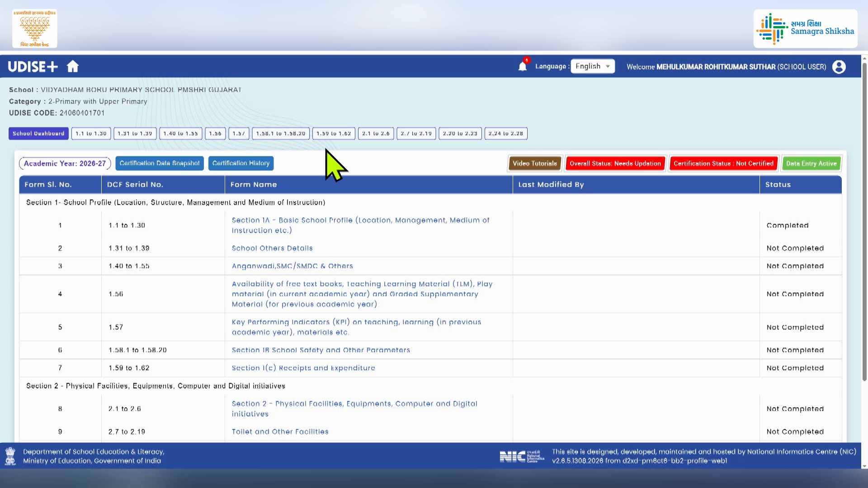
Step: Examine the School Dashboard's list of Section 1 and Section 2 forms and their completion statuses
scroll(296, 280, "down", 3)
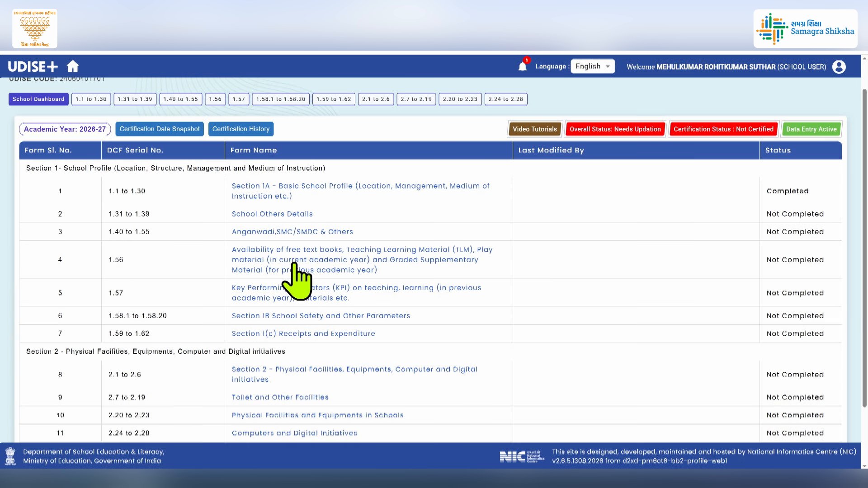
scroll(296, 278, "up", 3)
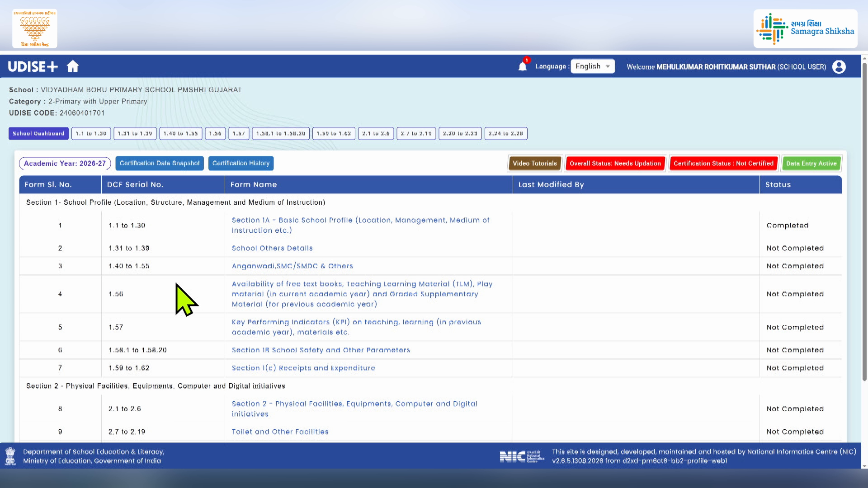
scroll(175, 292, "down", 2)
scroll(174, 294, "up", 1)
scroll(639, 310, "down", 2)
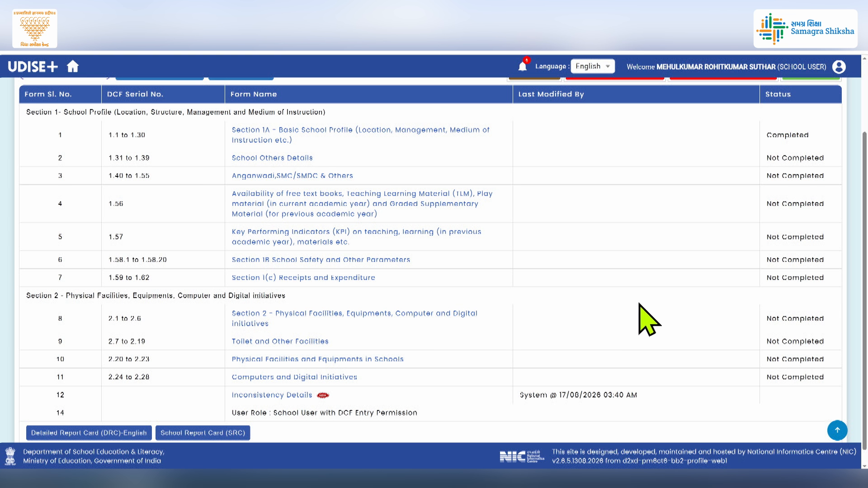
scroll(685, 317, "up", 2)
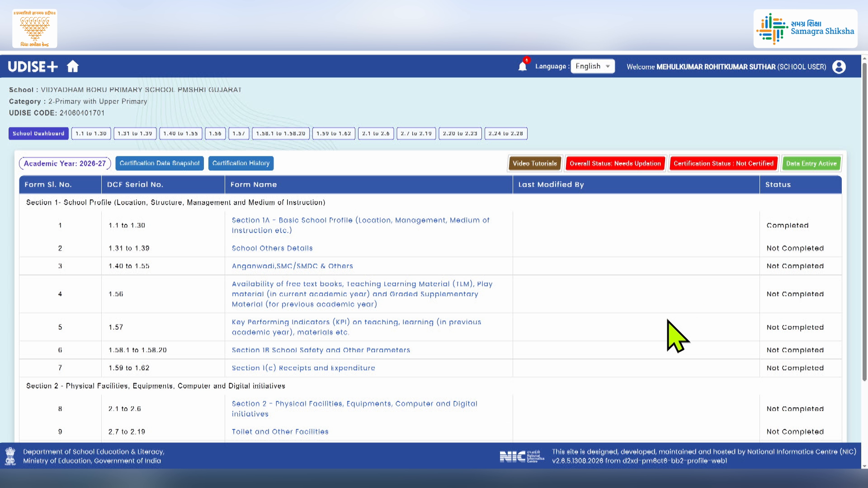
scroll(615, 337, "down", 2)
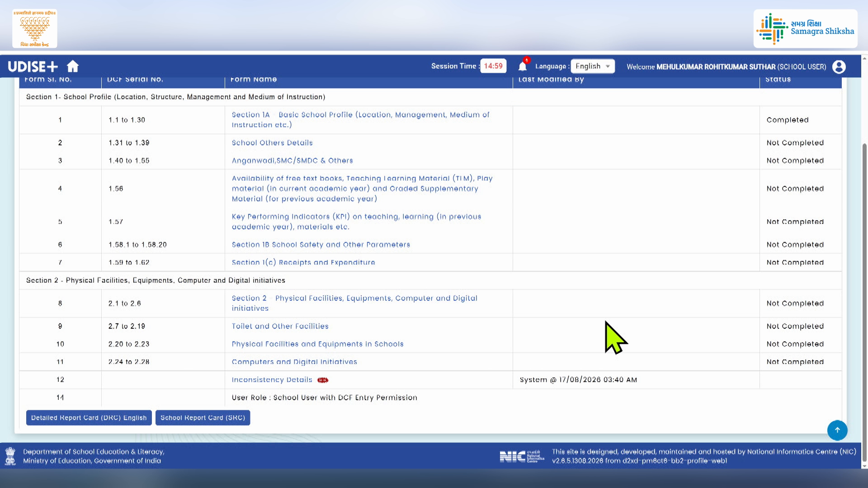
scroll(614, 337, "up", 2)
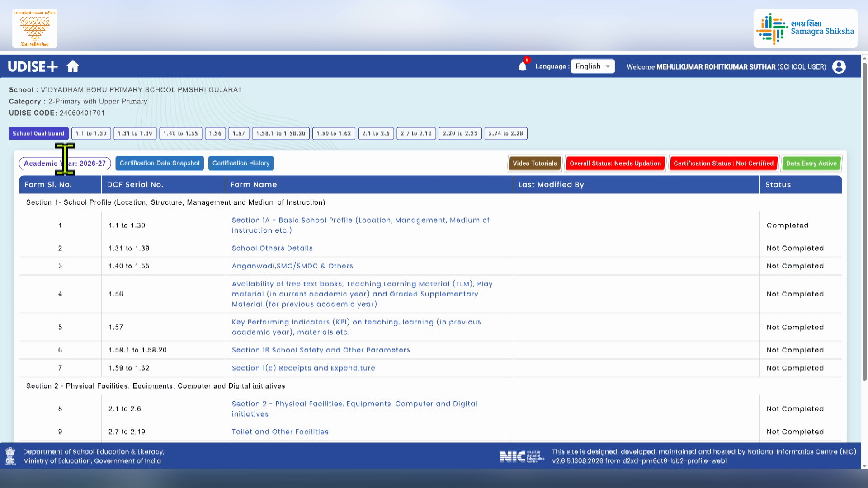
Step: Open the Section 1A Basic School Profile form (1.1 to 1.30) and review its location, contact, management and category fields
left_click(93, 134)
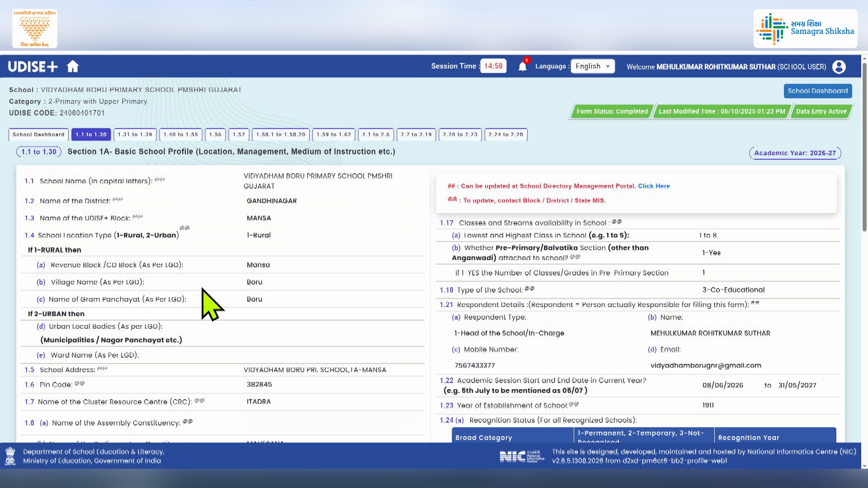
scroll(211, 305, "down", 3)
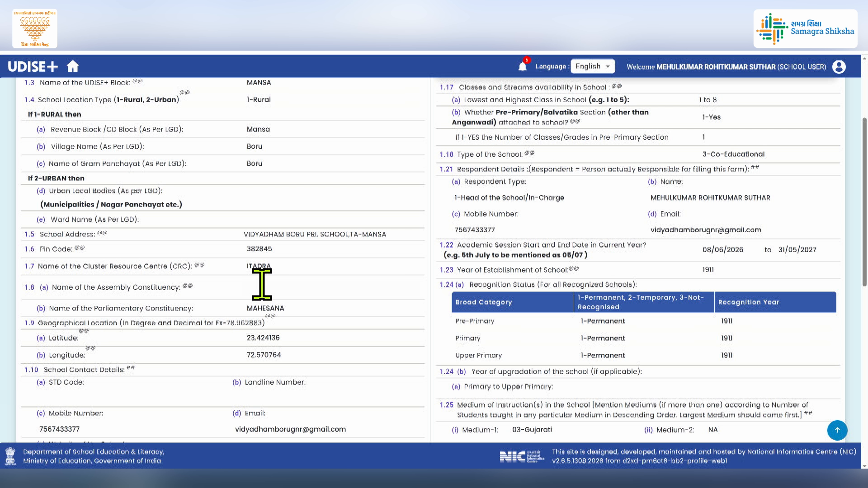
scroll(257, 296, "down", 2)
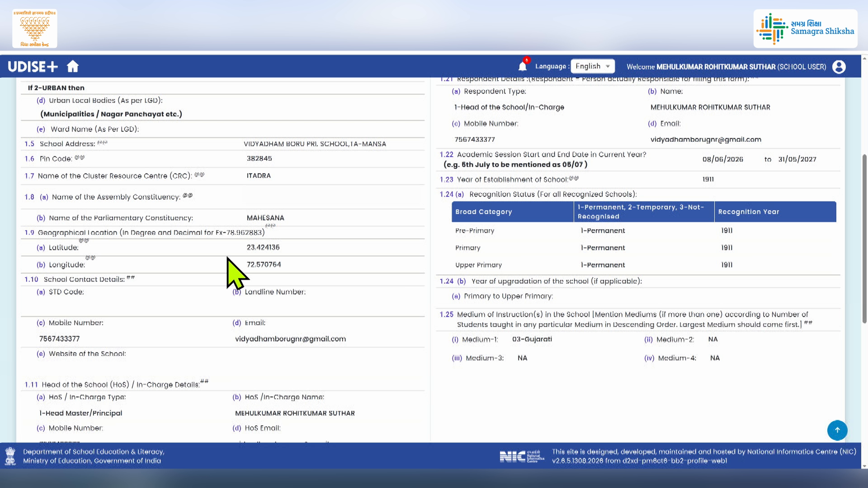
scroll(231, 276, "down", 2)
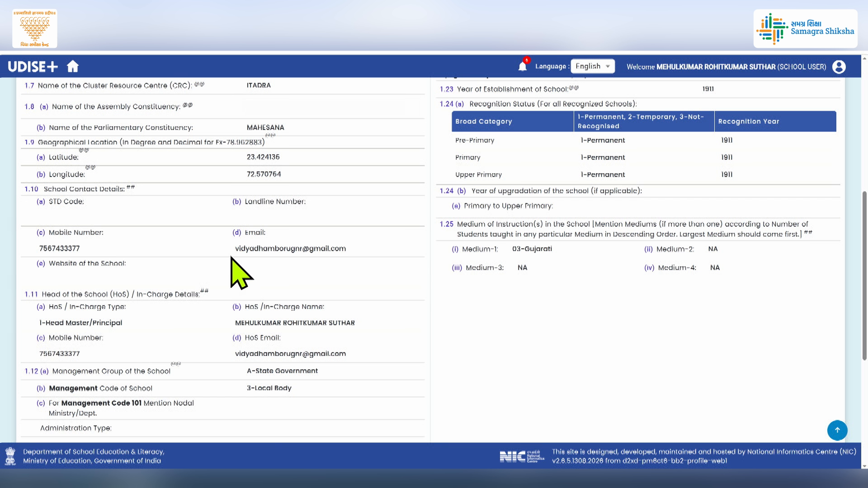
scroll(234, 265, "down", 1)
scroll(234, 266, "down", 1)
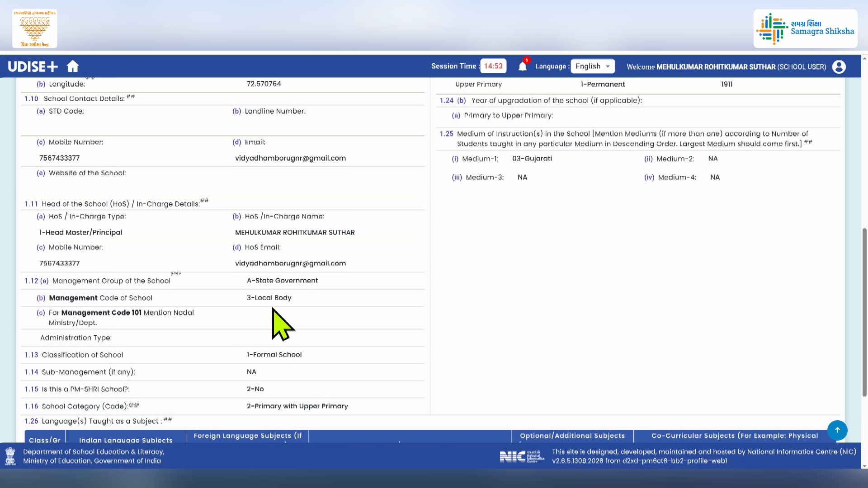
scroll(281, 325, "down", 3)
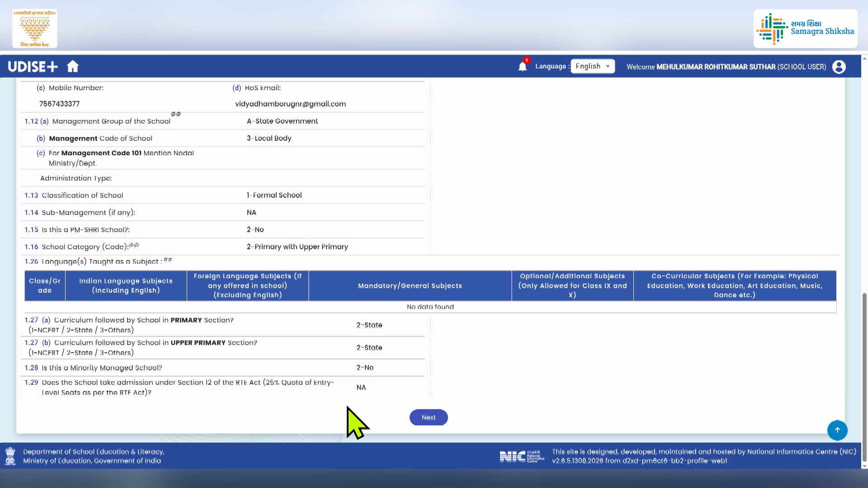
Step: Review Section 1A's class range, respondent, academic session, recognition status, medium of instruction and curriculum fields
scroll(474, 334, "up", 10)
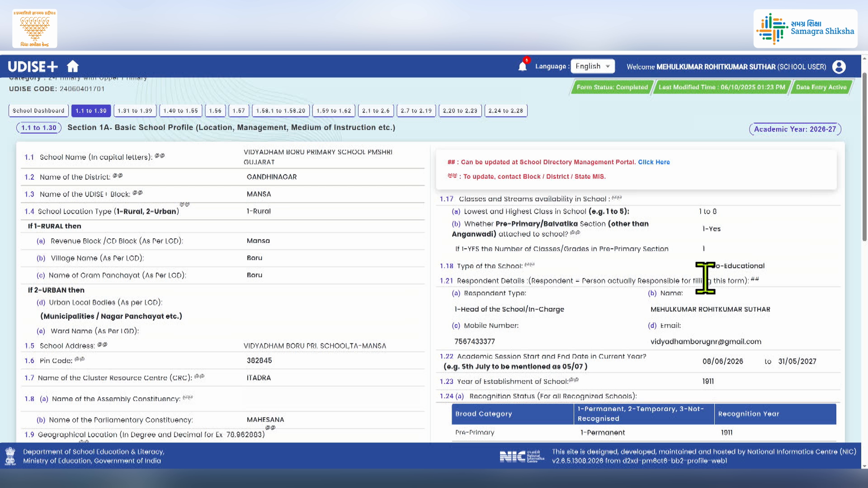
scroll(557, 309, "down", 3)
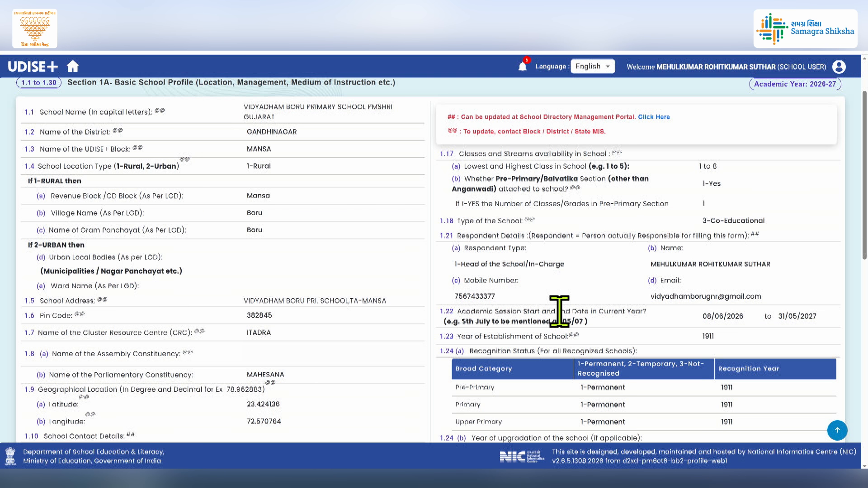
scroll(595, 298, "down", 1)
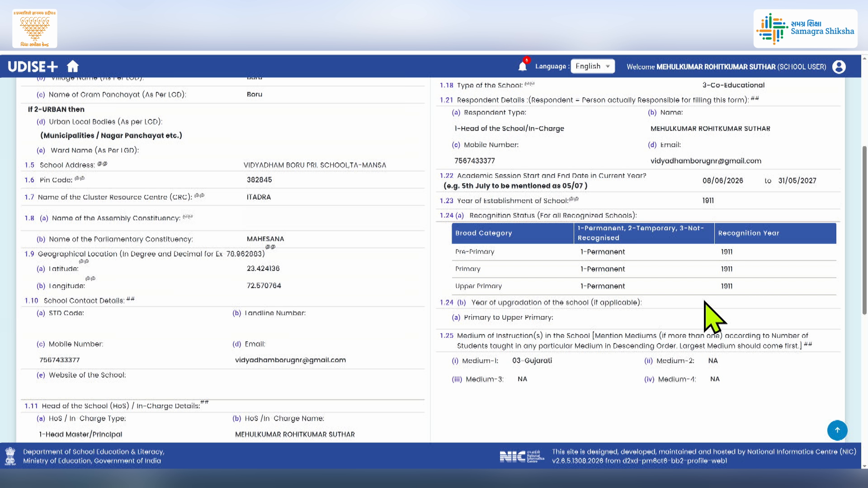
scroll(713, 317, "down", 8)
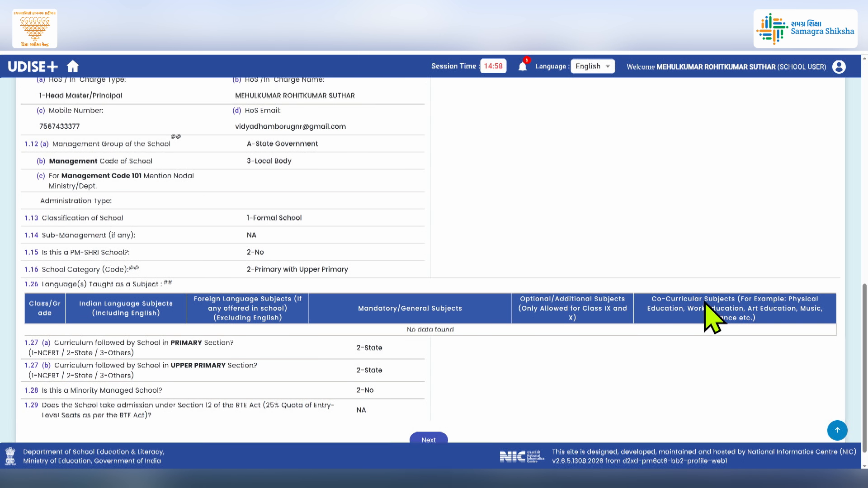
scroll(705, 301, "down", 1)
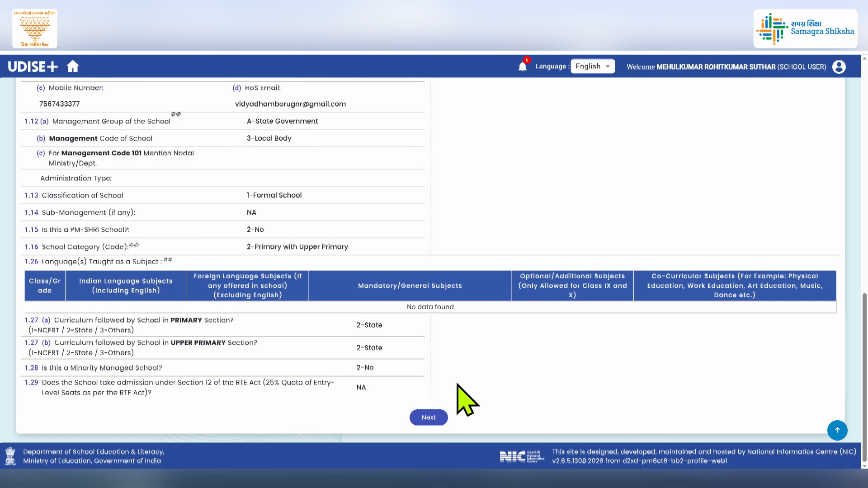
Step: Open the 1.31 to 1.39 form, mark pre-vocational exposure at upper-primary stage as Yes, and set the previous year's instructional days to 236
left_click(427, 417)
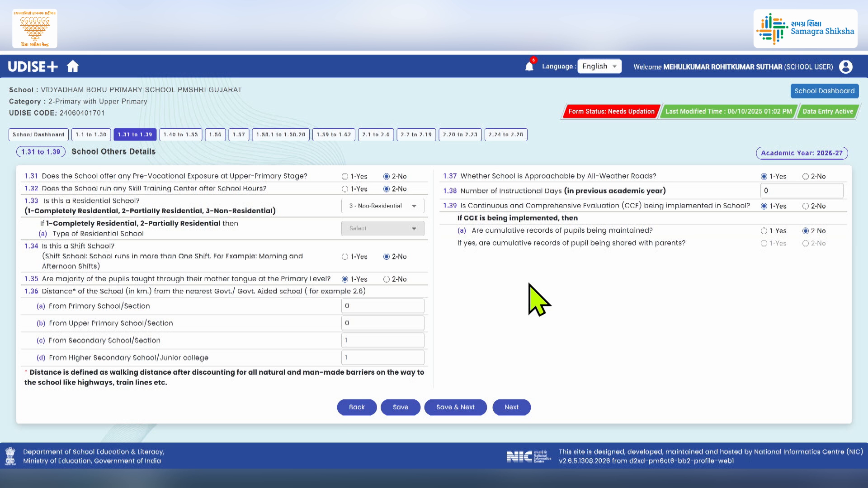
left_click(344, 175)
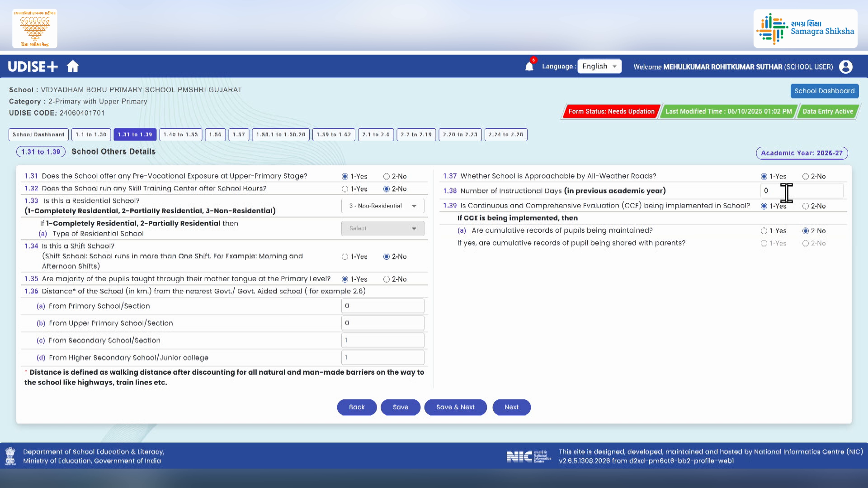
key("BackSpace")
type("236")
Step: Answer Yes to maintaining pupils' cumulative records and sharing them with parents, save the form, and proceed to 1.40 to 1.55
left_click(764, 231)
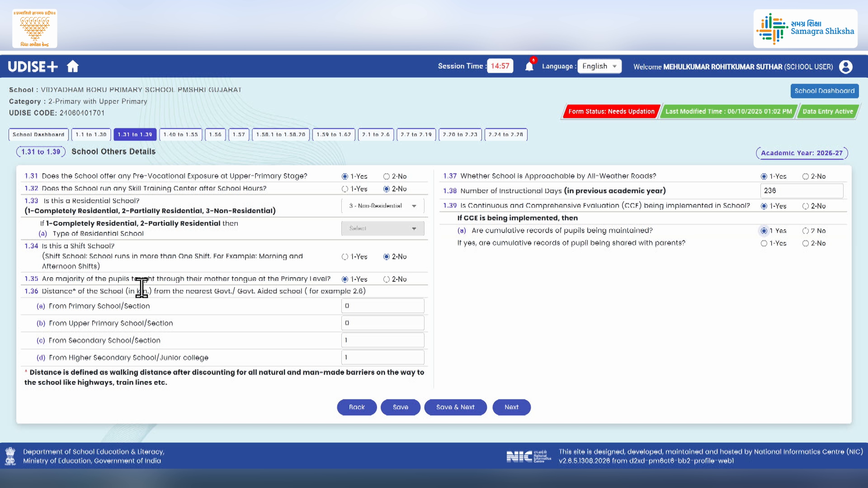
left_click(764, 244)
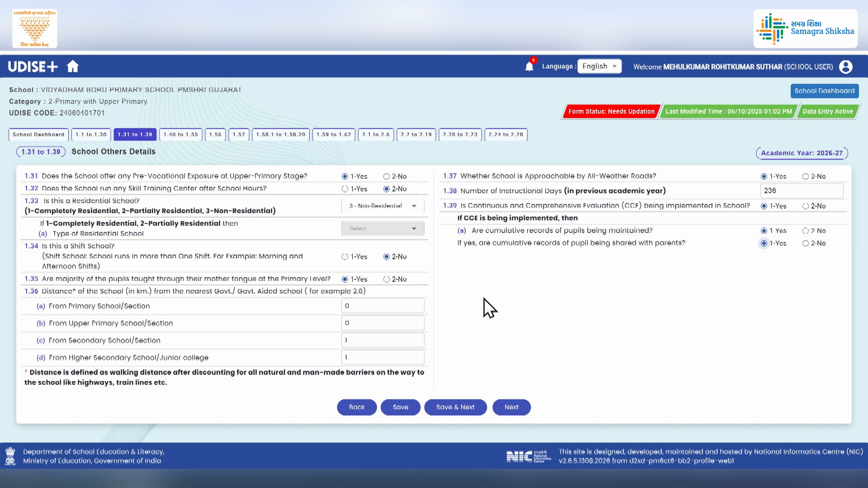
left_click(397, 412)
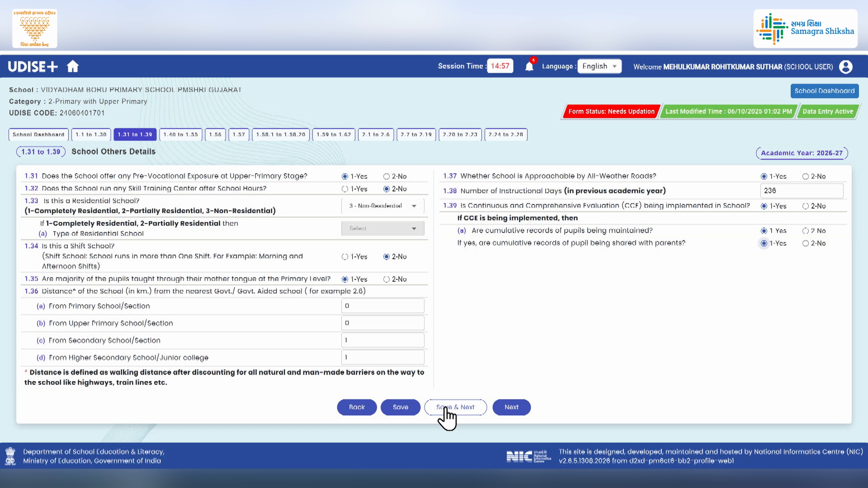
left_click(446, 408)
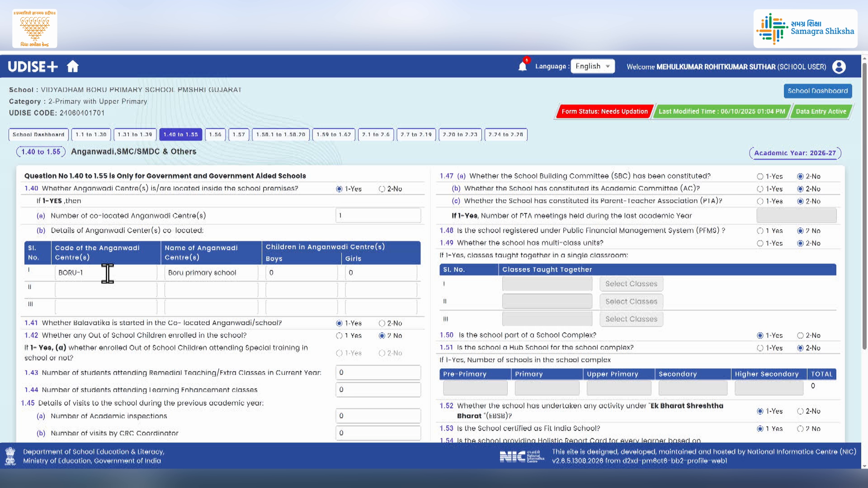
Step: Enter 12 boys and 13 girls for the co-located Anganwadi centre BORU-1
double_click(282, 273)
type("12")
double_click(347, 272)
type("13")
Step: Review questions 1.42 to 1.46 on out-of-school children, remedial teaching, school visits and the School Management Committee, keeping 1.42 as No
scroll(291, 285, "down", 3)
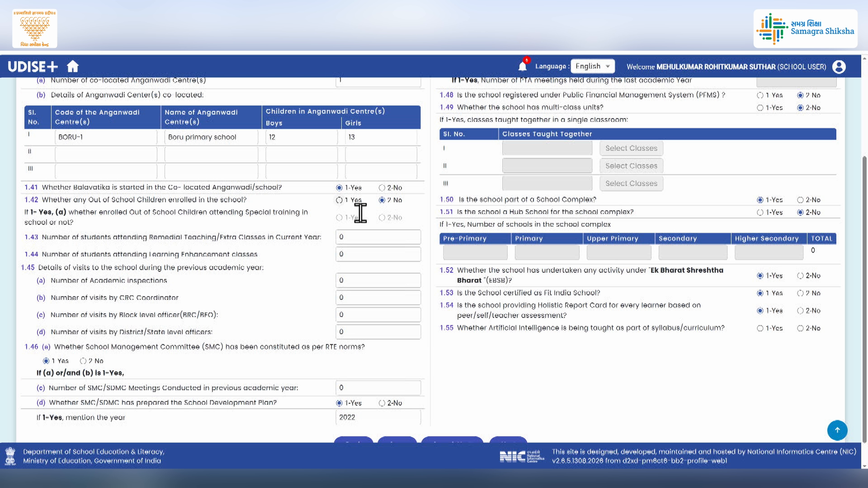
left_click(382, 199)
double_click(346, 235)
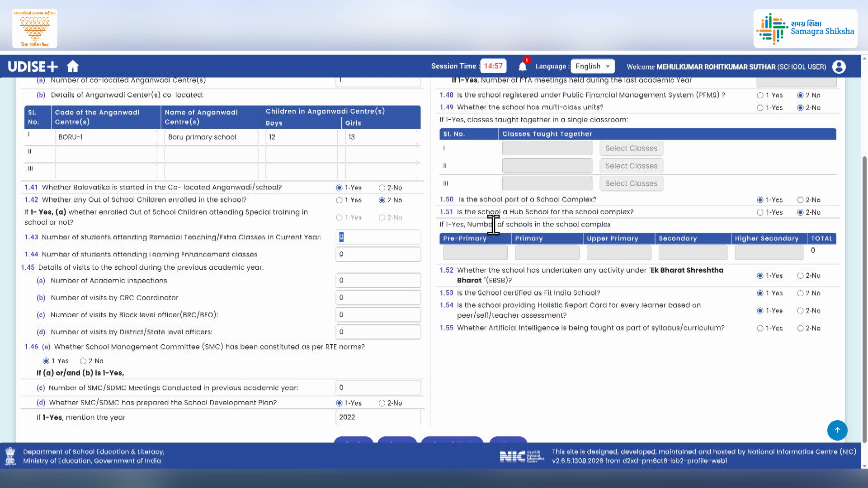
scroll(493, 225, "down", 1)
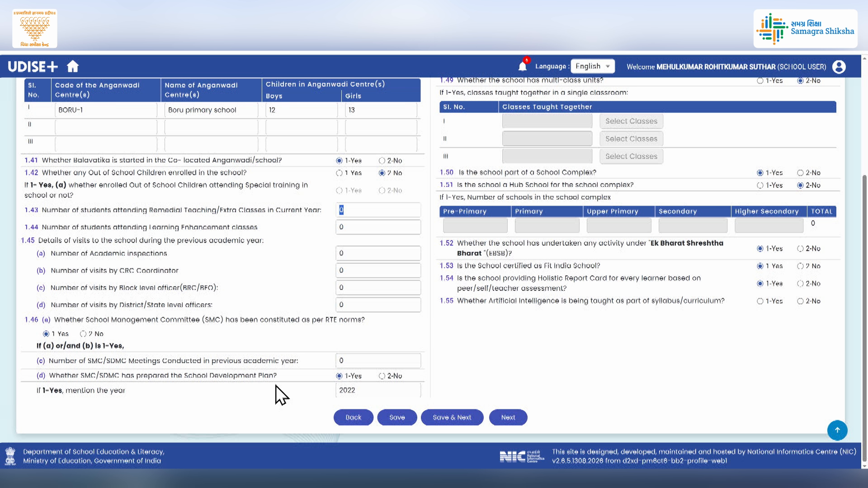
double_click(351, 392)
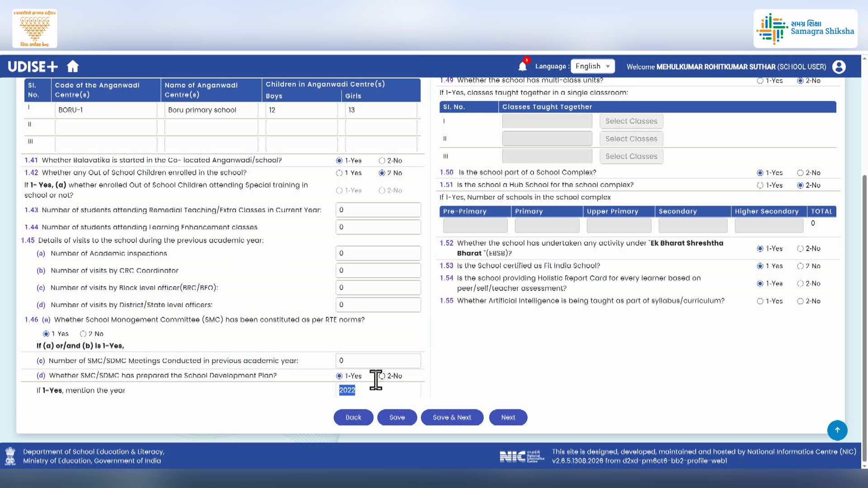
scroll(375, 380, "up", 2)
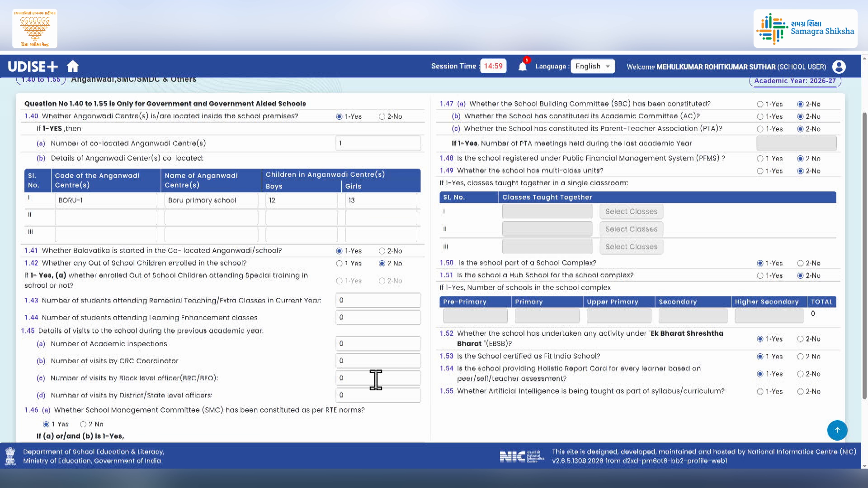
scroll(399, 392, "up", 1)
scroll(400, 391, "down", 1)
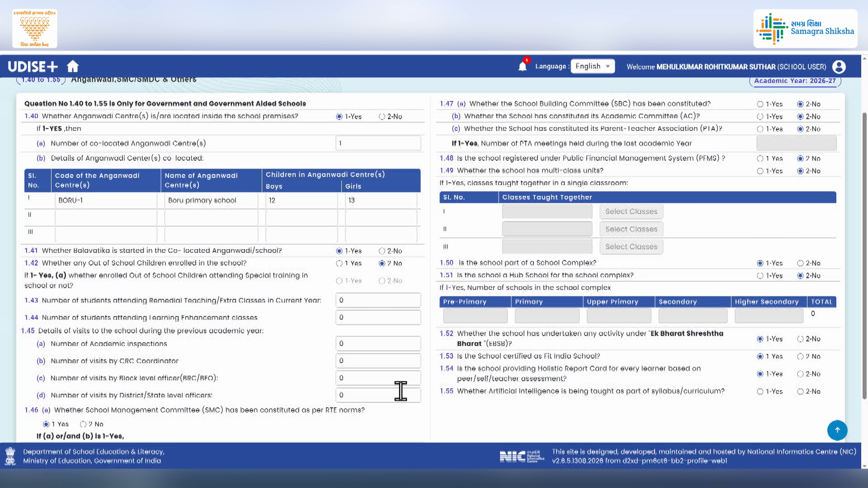
scroll(774, 164, "up", 1)
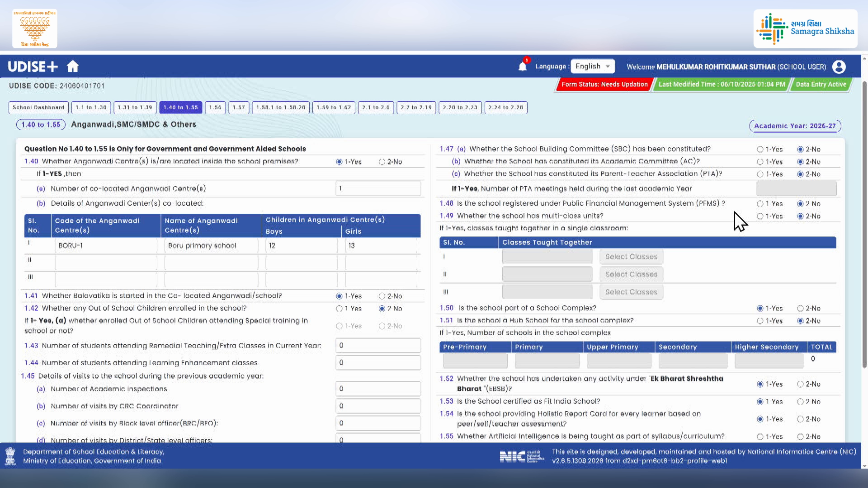
Step: Answer Yes to PFMS registration in 1.48 and leave multi-class units in 1.49 as No
left_click(760, 204)
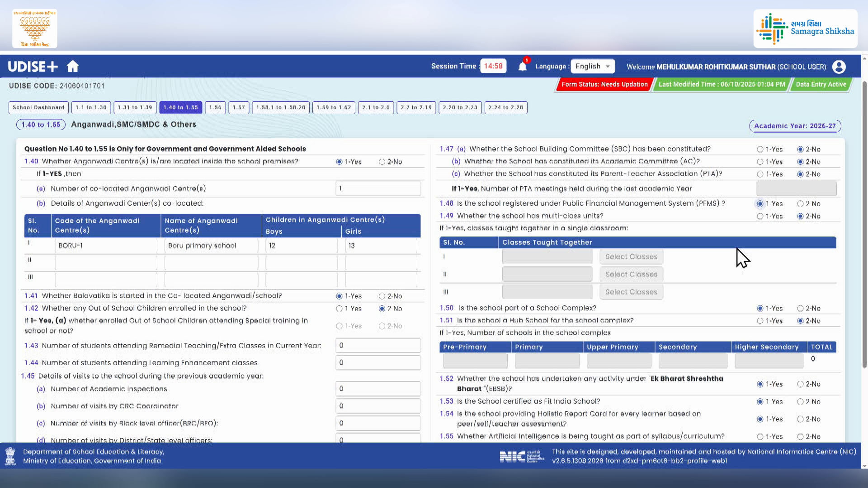
left_click(760, 217)
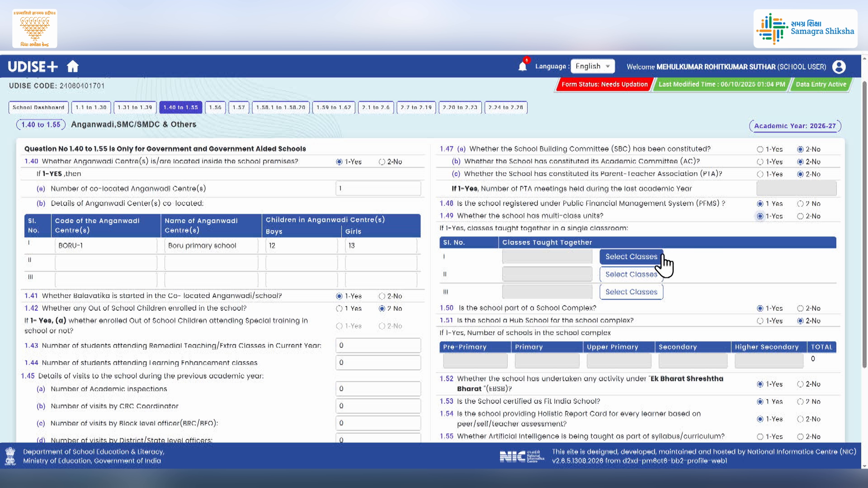
left_click(801, 217)
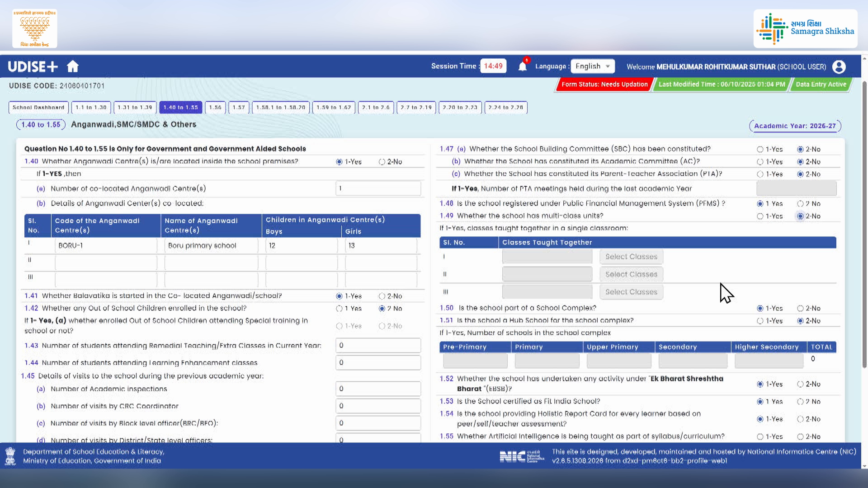
Step: Answer No to school complex membership (1.50) and Artificial Intelligence teaching (1.55), then save the form and proceed to 1.56
scroll(541, 312, "down", 3)
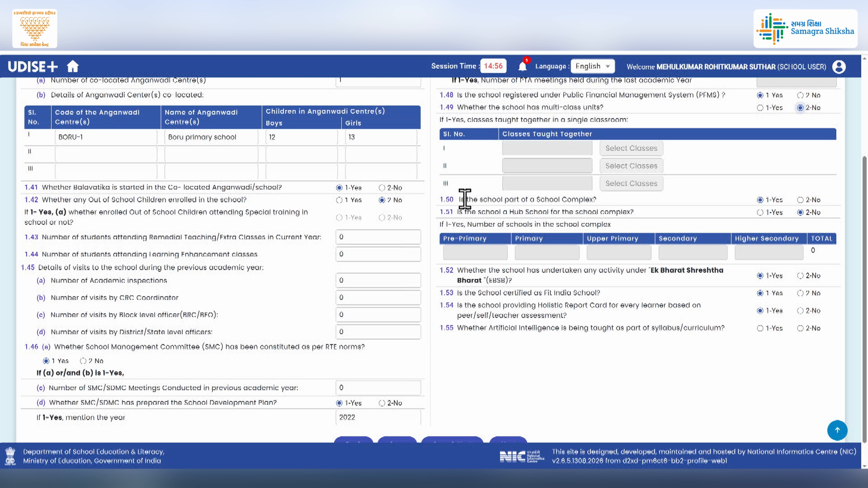
left_click(800, 199)
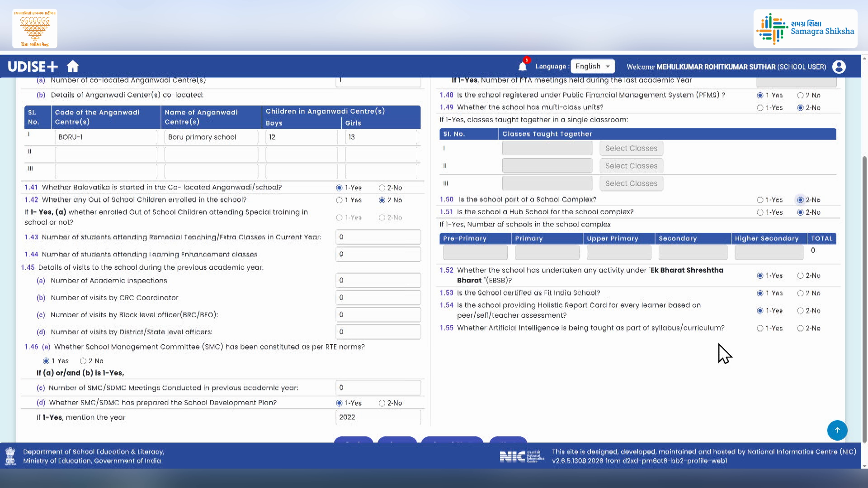
left_click(800, 328)
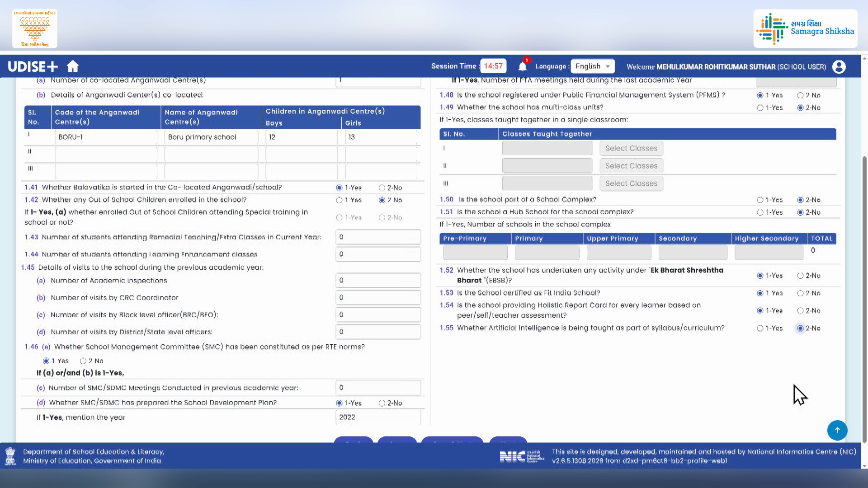
scroll(794, 385, "down", 1)
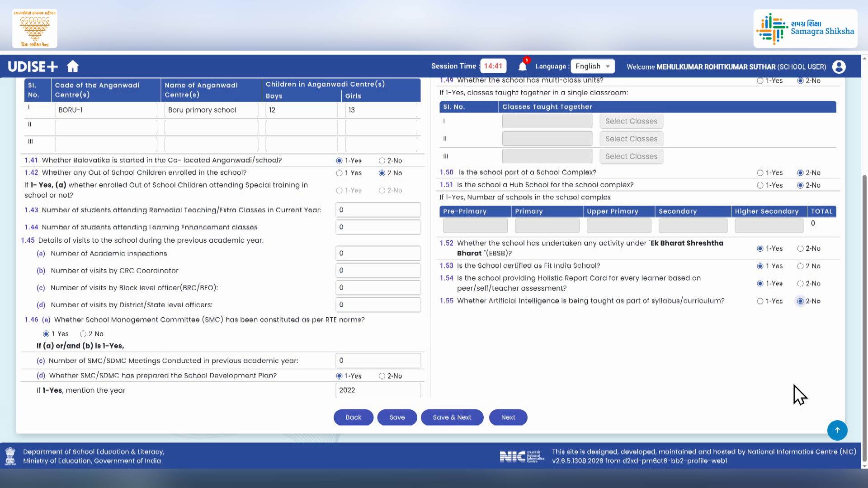
left_click(446, 417)
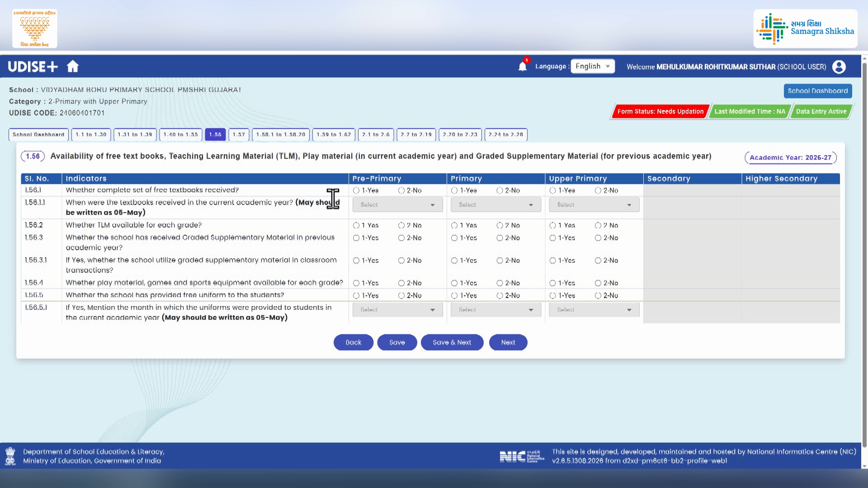
Step: Answer Yes to receiving complete sets of free textbooks (1.56.1) for Pre-Primary, Primary and Upper Primary
left_click(356, 191)
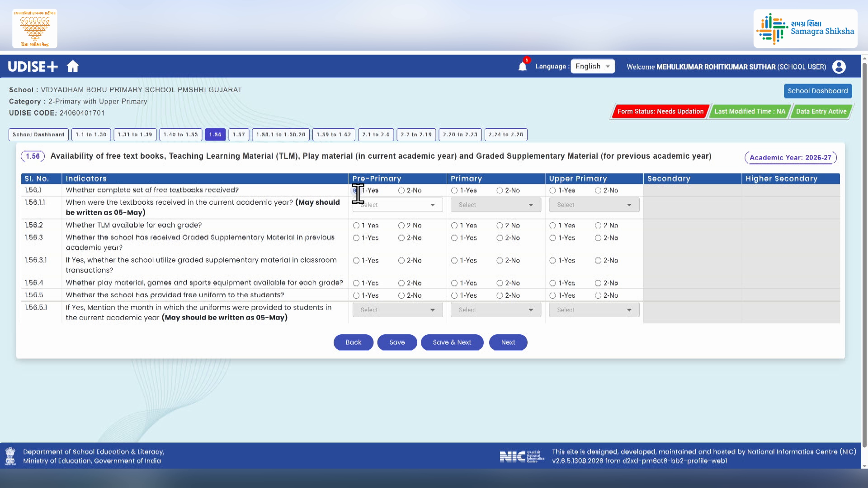
left_click(454, 190)
left_click(552, 190)
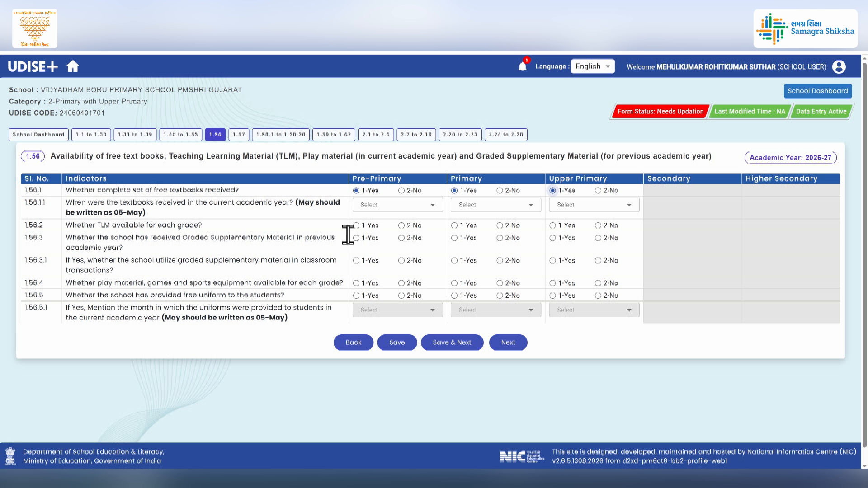
Step: Set the month textbooks were received (1.56.1.1) to 5 - May for Pre-Primary, Primary and Upper Primary
left_click(411, 208)
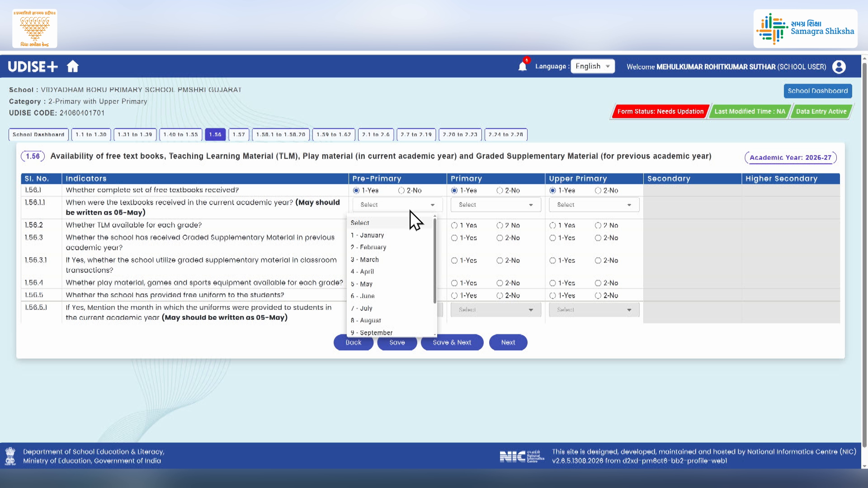
left_click(379, 285)
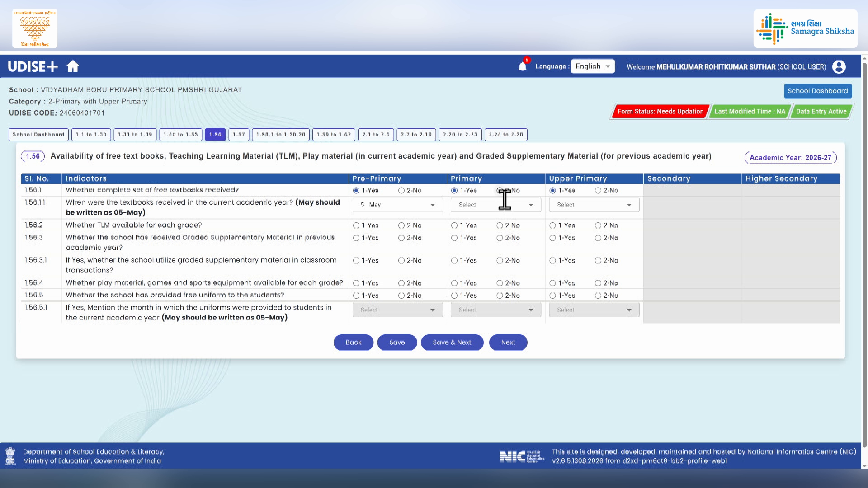
left_click(503, 207)
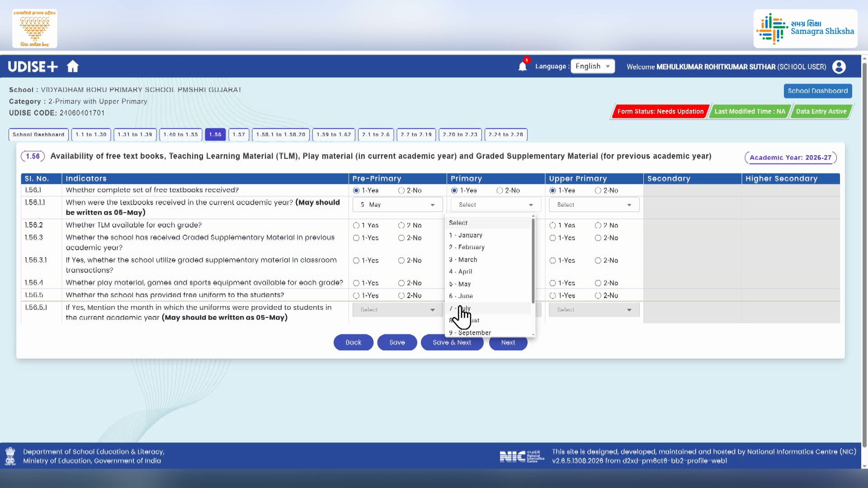
left_click(467, 285)
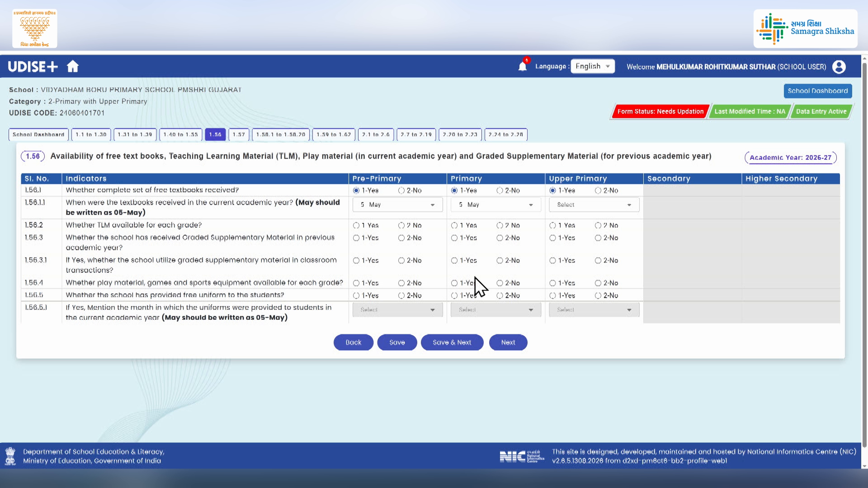
left_click(561, 207)
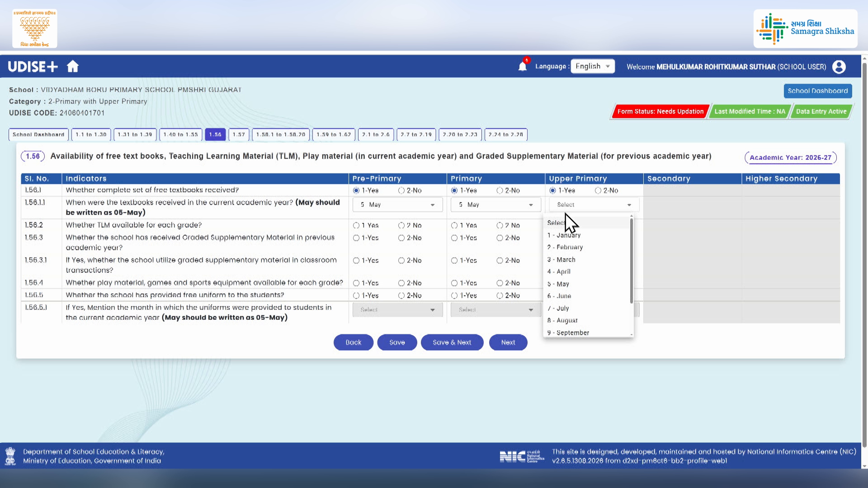
left_click(565, 284)
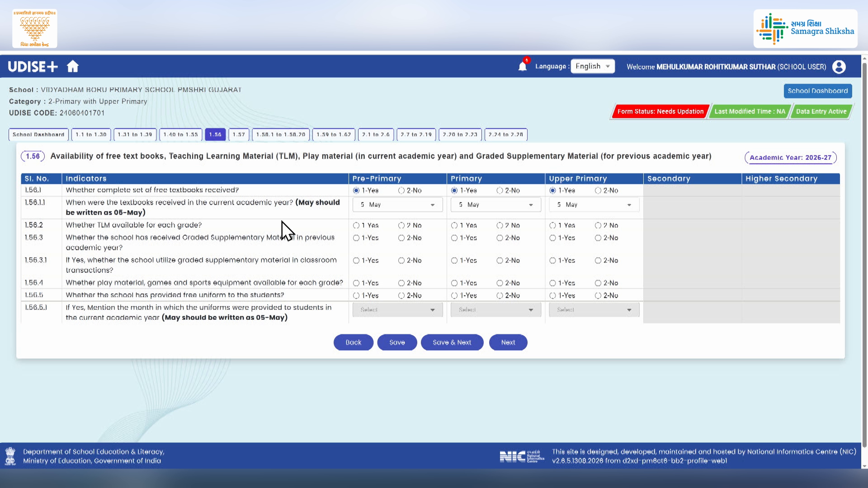
Step: Answer Yes to TLM availability (1.56.2) and receipt of Graded Supplementary Material (1.56.3) for Pre-Primary, Primary and Upper Primary
left_click(356, 225)
left_click(453, 225)
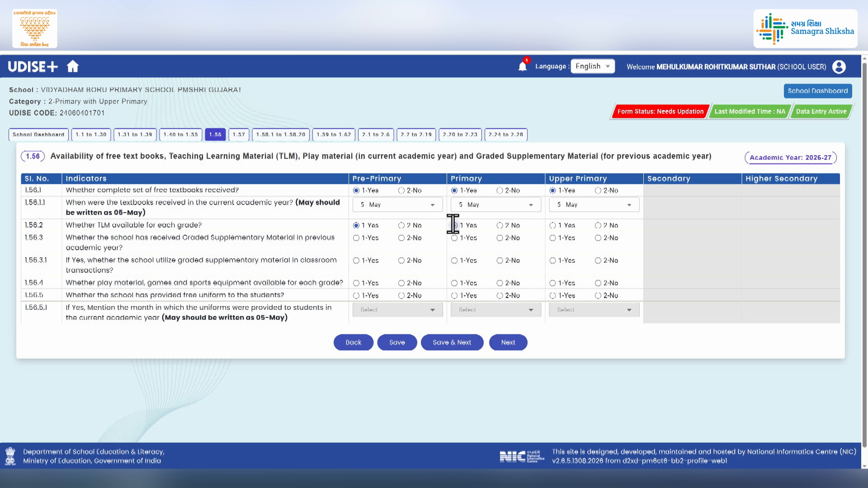
left_click(553, 225)
left_click(454, 238)
left_click(554, 239)
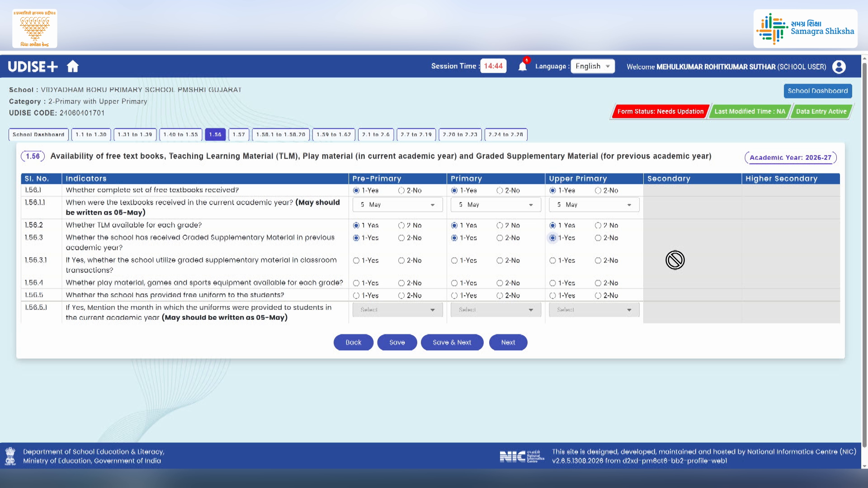
Step: Answer Yes to classroom use of graded supplementary material (1.56.3.1) and play and sports equipment availability (1.56.4) for all three levels
left_click(356, 260)
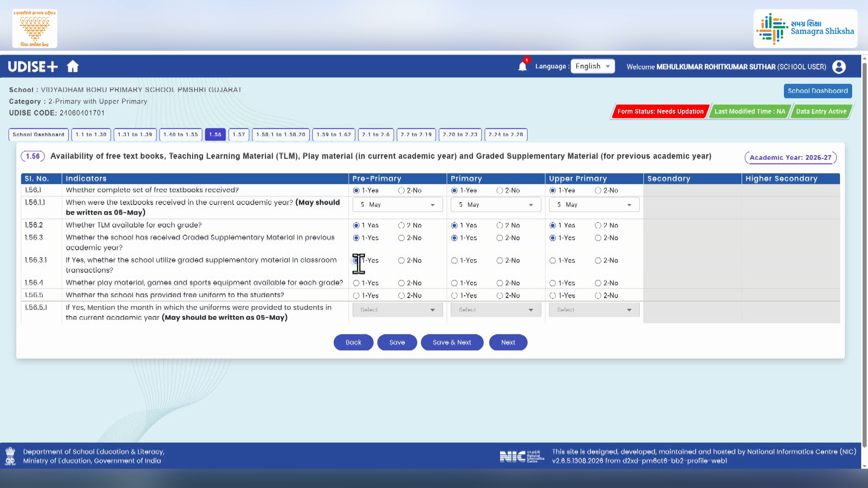
left_click(455, 261)
left_click(553, 261)
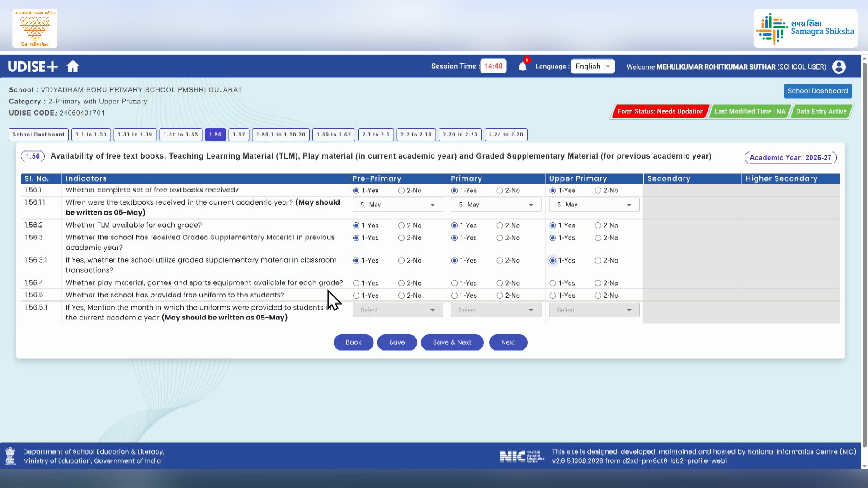
left_click(357, 283)
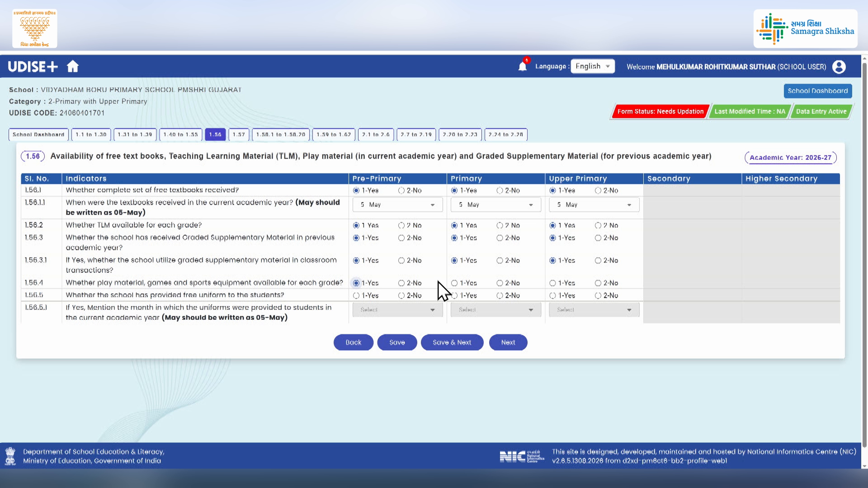
left_click(455, 282)
left_click(553, 283)
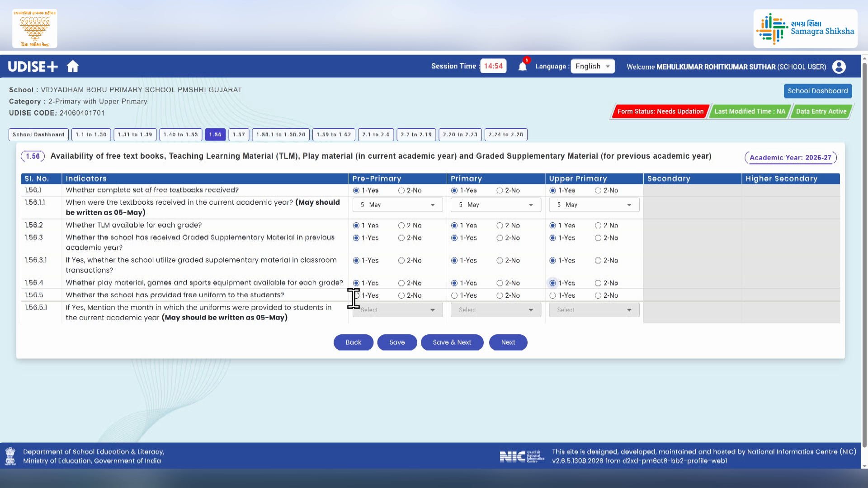
Step: Answer Yes to providing free uniforms to students (1.56.5) for Pre-Primary, Primary and Upper Primary
left_click(356, 296)
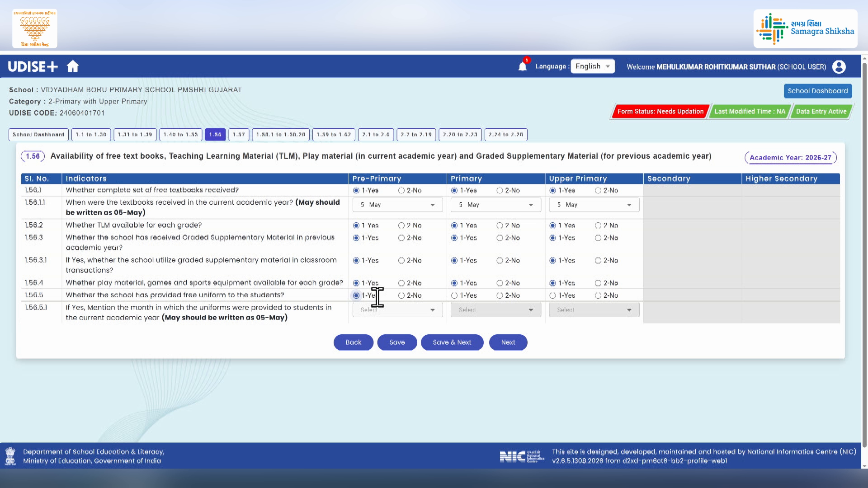
left_click(455, 295)
left_click(552, 296)
Step: Set the uniform provision month (1.56.5.1) to 6 - June for Pre-Primary, Primary and Upper Primary, and save the form and proceed to 1.57
left_click(393, 310)
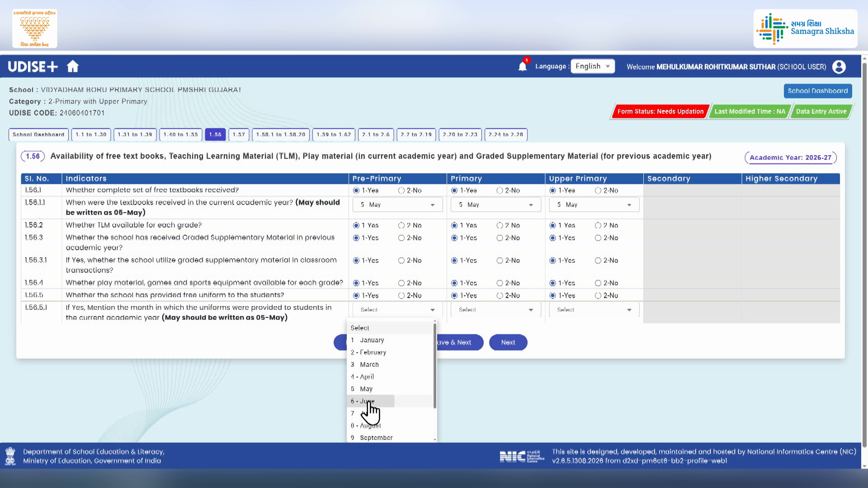
left_click(370, 400)
left_click(467, 313)
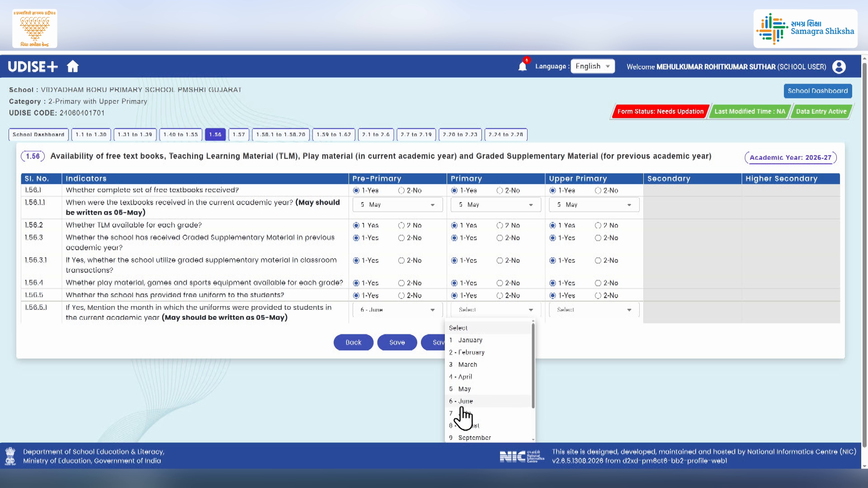
left_click(467, 414)
left_click(470, 313)
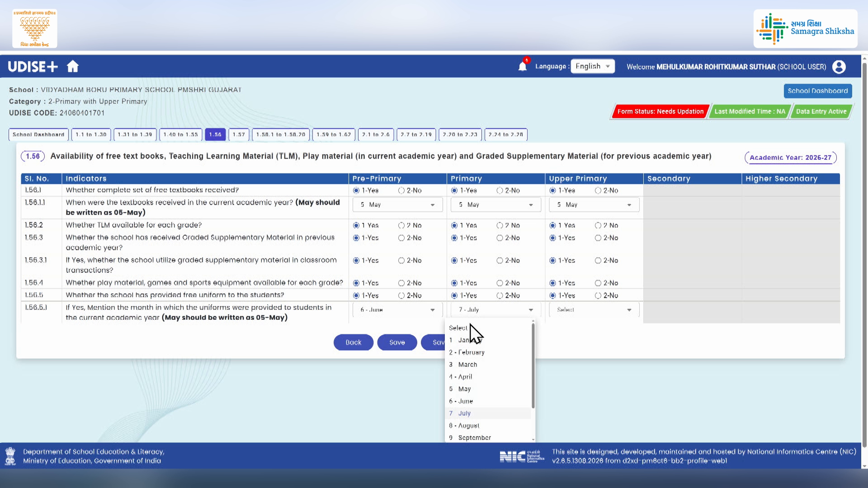
left_click(467, 401)
left_click(576, 312)
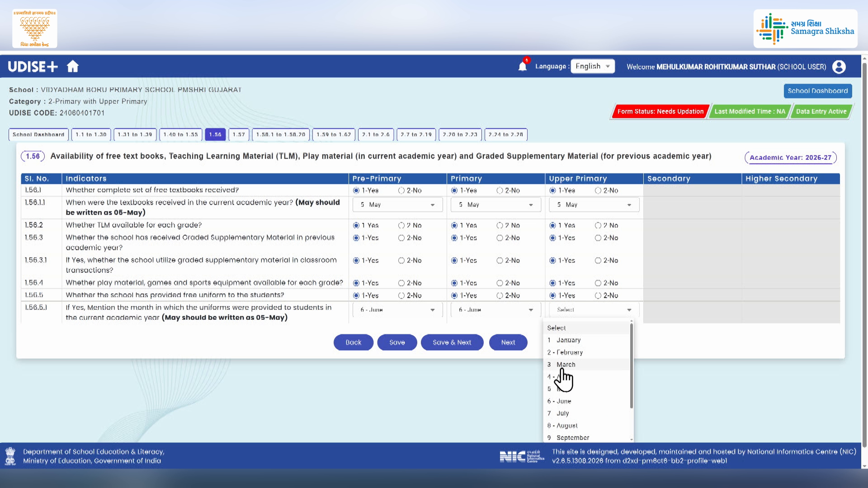
left_click(561, 402)
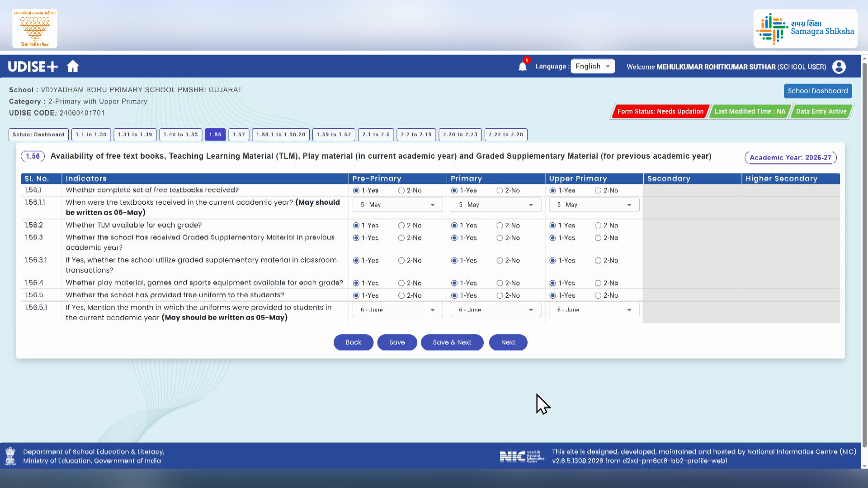
left_click(439, 342)
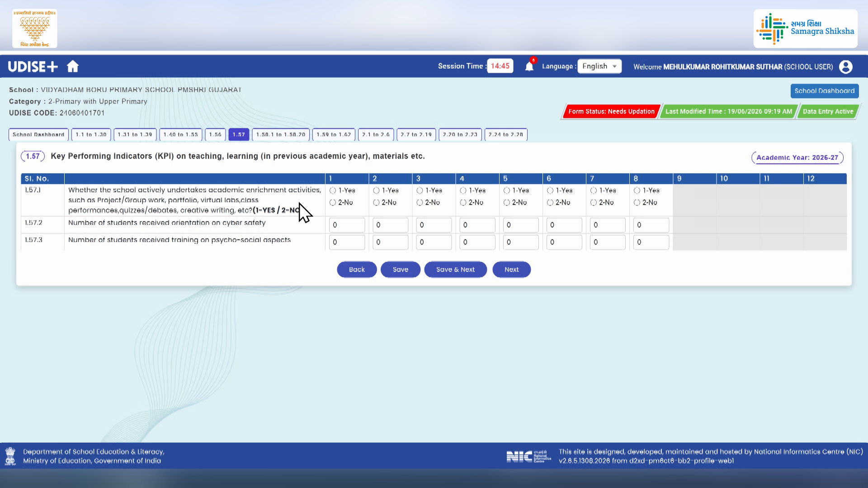
Step: Answer Yes to academic enrichment activities (1.57.1) for classes 1 to 8, and save the form and proceed to 1.58.1 to 1.58.20
left_click(333, 202)
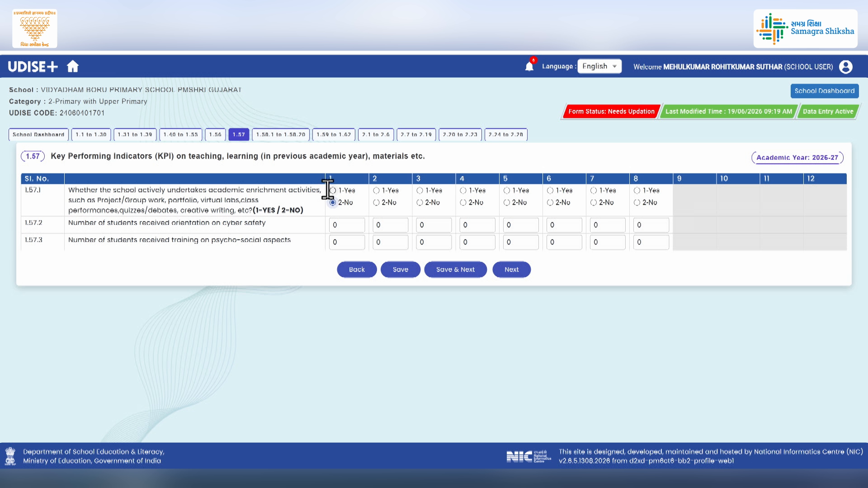
left_click(332, 190)
left_click(376, 190)
left_click(420, 190)
left_click(463, 191)
left_click(506, 191)
left_click(549, 190)
left_click(593, 190)
left_click(638, 190)
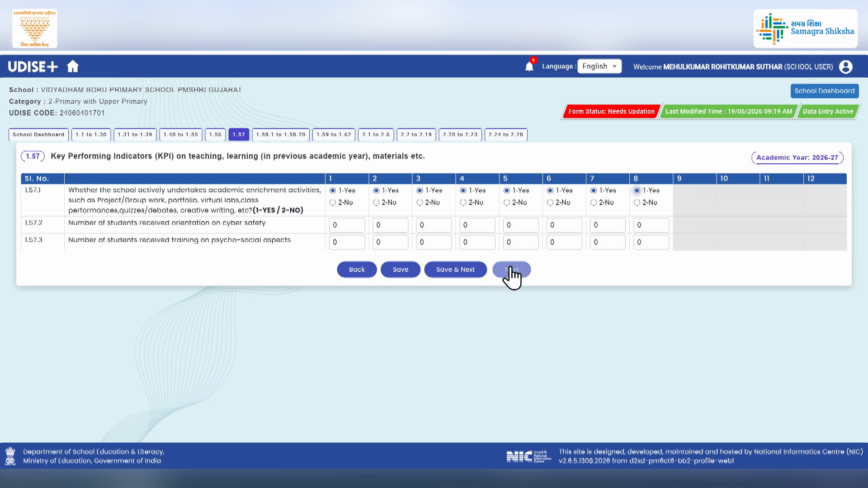
left_click(457, 270)
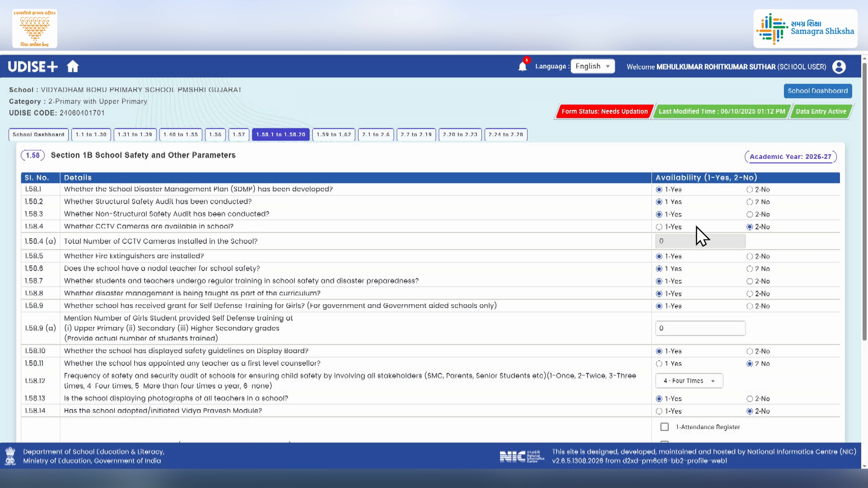
Step: Record CCTV availability (1.58.4) as Yes with 4 cameras, and set the number of girls given self-defense training (1.58.9 (a)) to 112
left_click(660, 226)
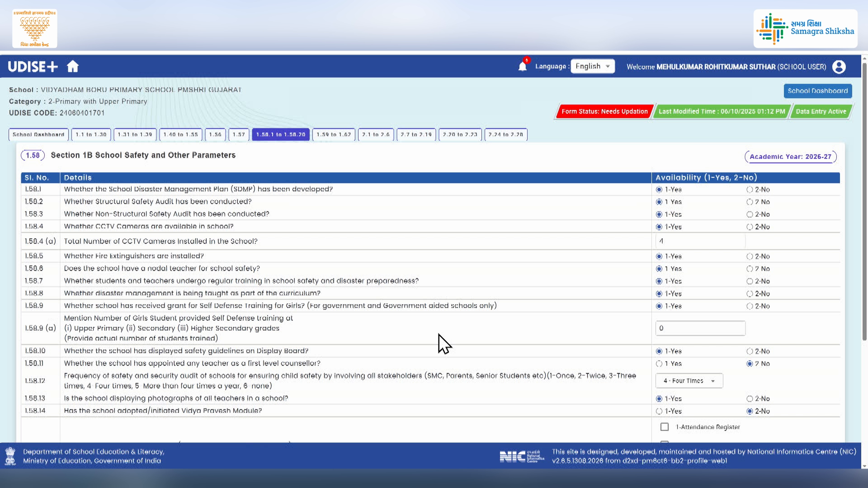
double_click(678, 329)
type("112")
Step: Answer Yes to first level counsellor (1.58.11) and Vidya Pravesh Module (1.58.14), and select 4 - Four Times for the safety audit frequency (1.58.12)
scroll(402, 337, "down", 2)
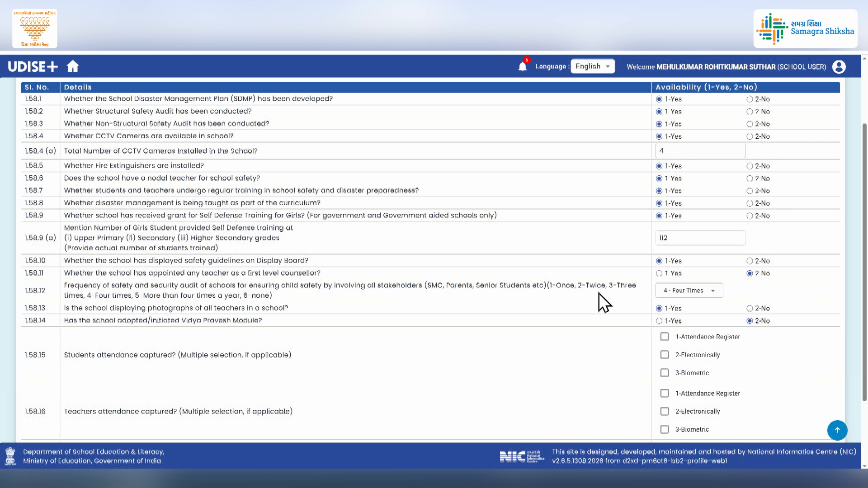
left_click(659, 273)
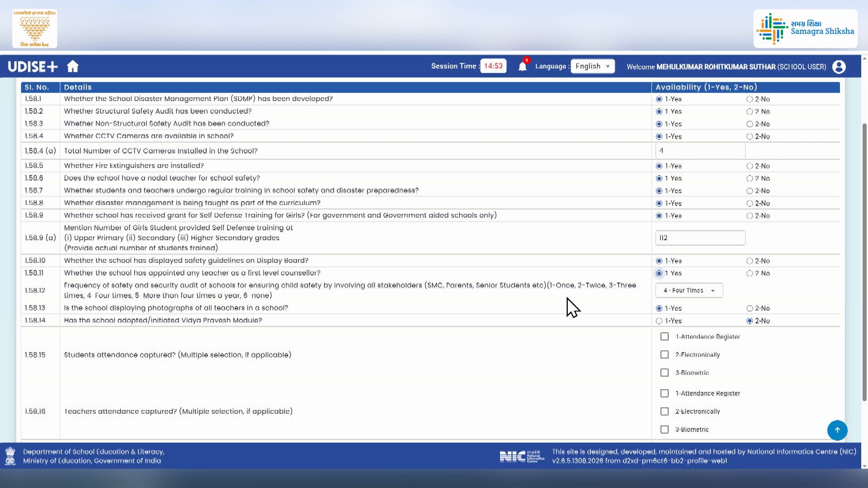
left_click(707, 292)
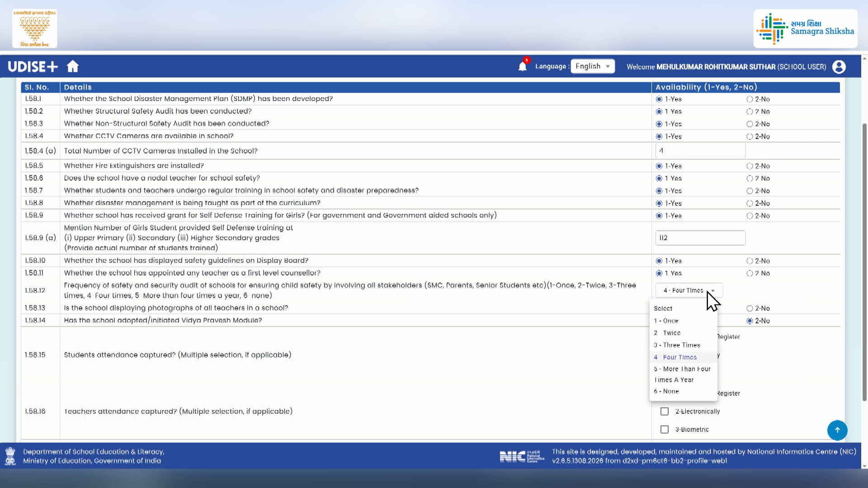
left_click(692, 357)
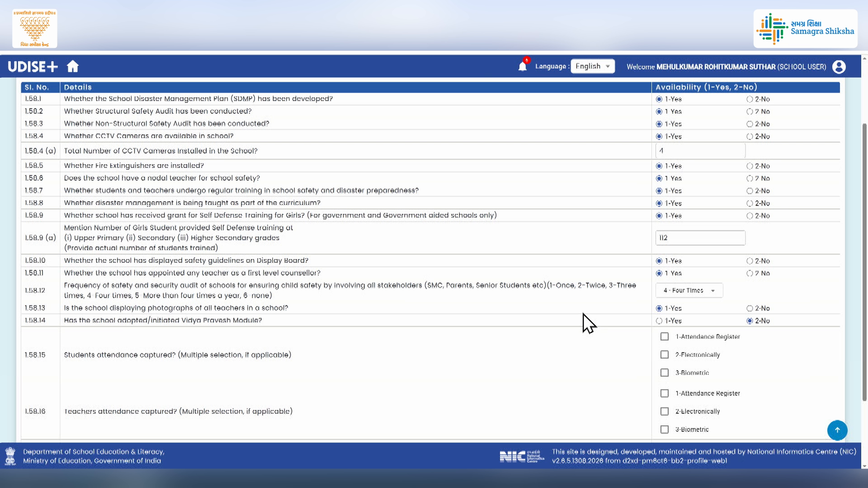
left_click(659, 321)
Step: Mark student and teacher attendance (1.58.15, 1.58.16) as captured by Attendance Register and Electronically, and answer Yes to Youth Club (1.58.17)
scroll(552, 382, "down", 2)
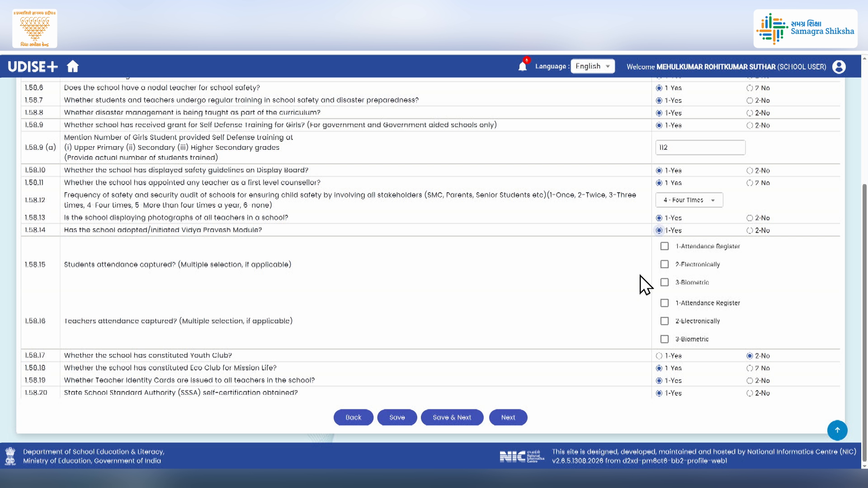
left_click(664, 246)
left_click(664, 265)
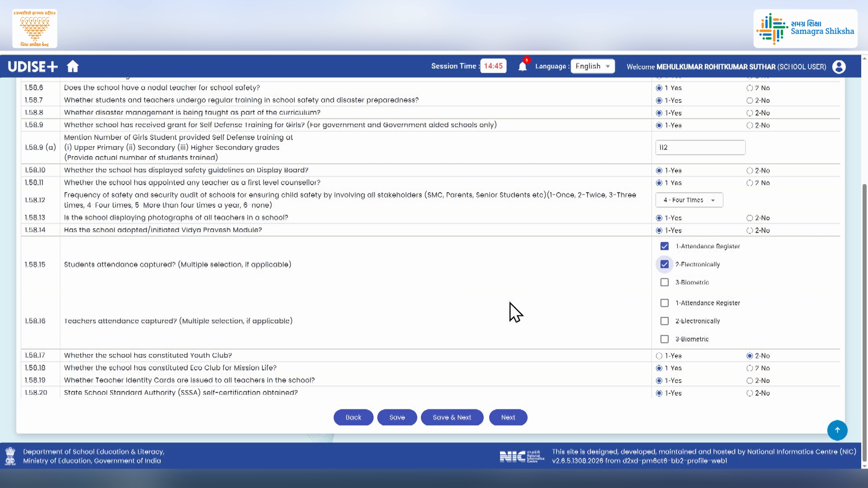
left_click(662, 302)
left_click(663, 320)
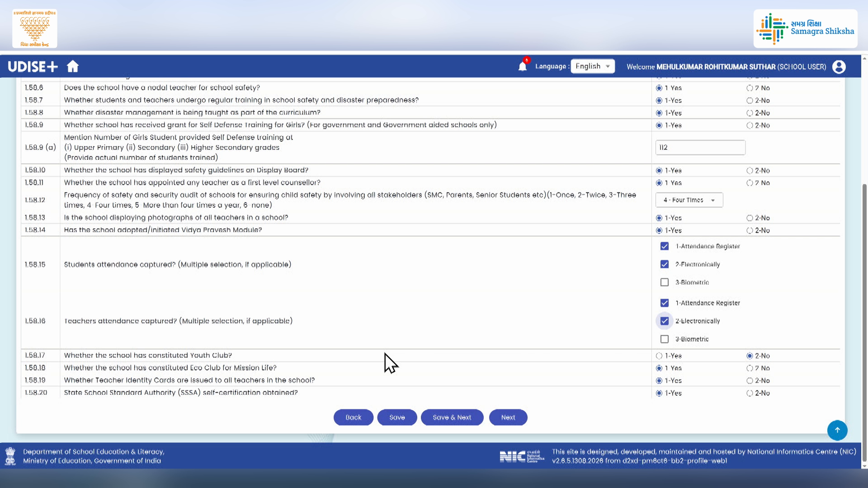
left_click(659, 356)
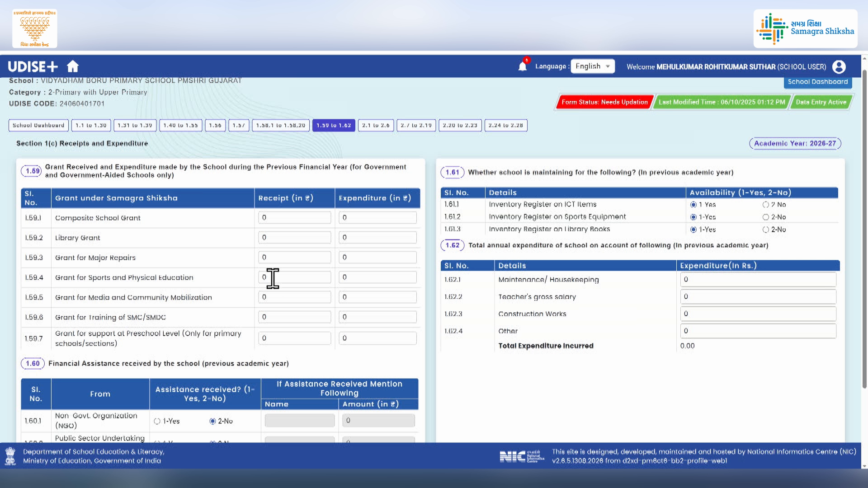
Step: Check the grant, financial assistance and annual expenditure entries in 1.59 to 1.62, and save the form and proceed to 2.1 to 2.6
scroll(273, 278, "down", 1)
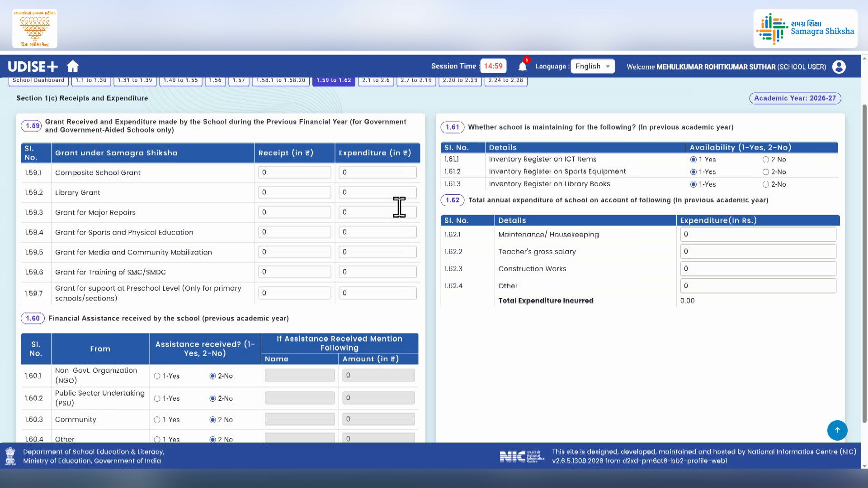
scroll(98, 337, "down", 2)
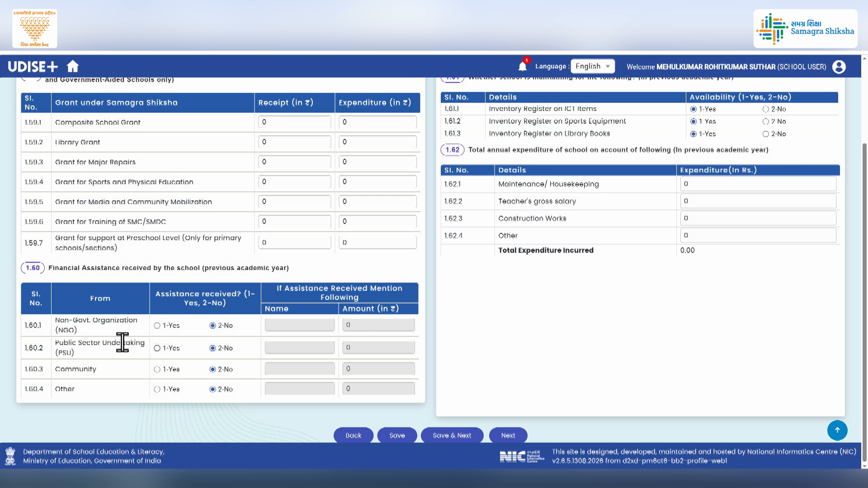
scroll(301, 353, "up", 1)
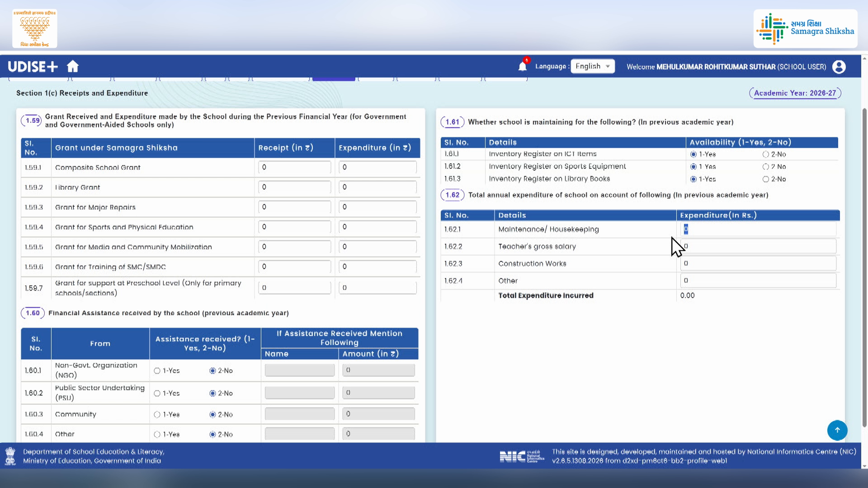
left_click(692, 247)
left_click(684, 265)
left_click(699, 283)
scroll(658, 353, "down", 1)
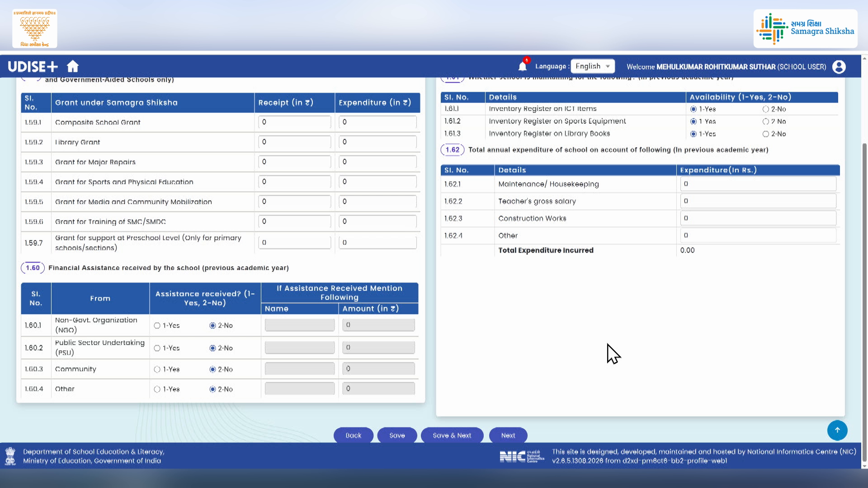
left_click(454, 436)
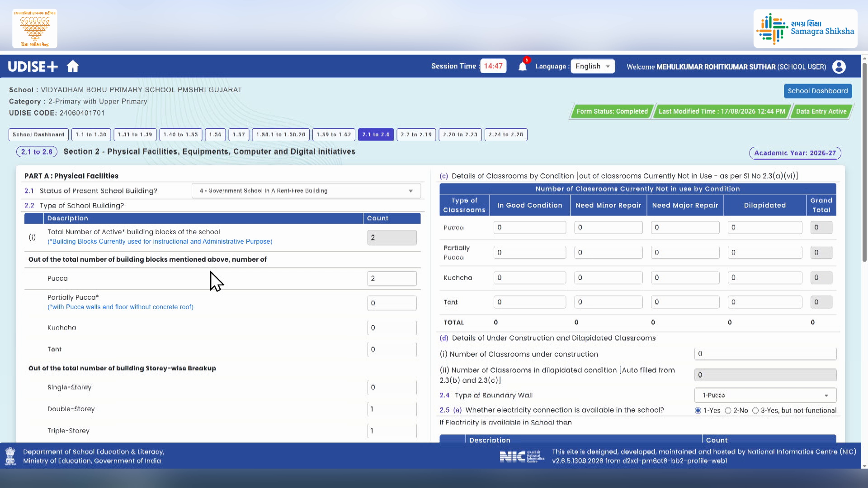
Step: Examine the building status options, building block counts, storey-wise breakup and classroom details in the physical facilities form (2.1 to 2.6)
left_click(327, 199)
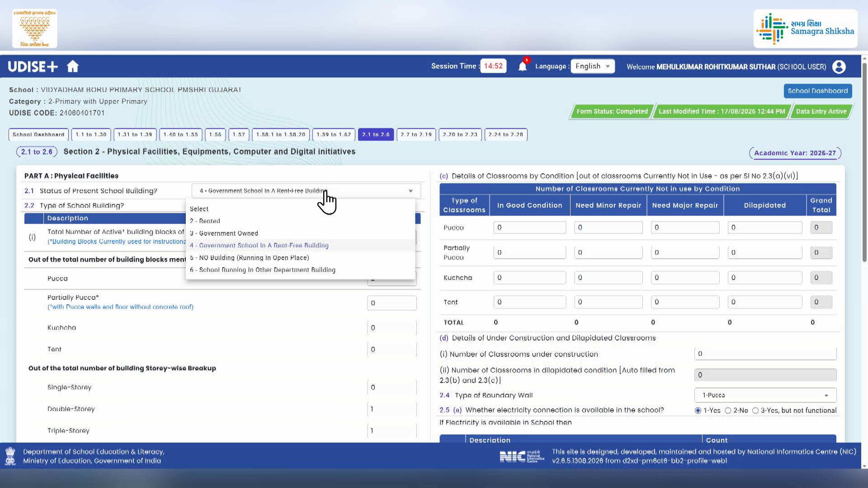
left_click(324, 192)
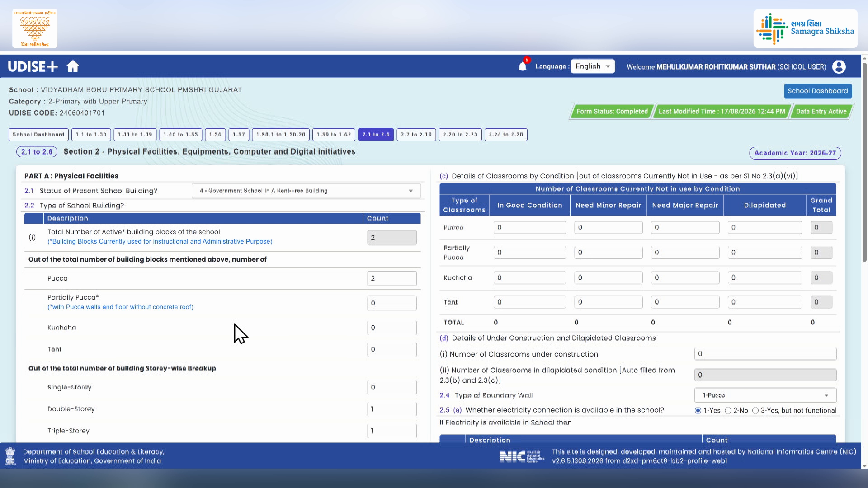
scroll(235, 324, "down", 2)
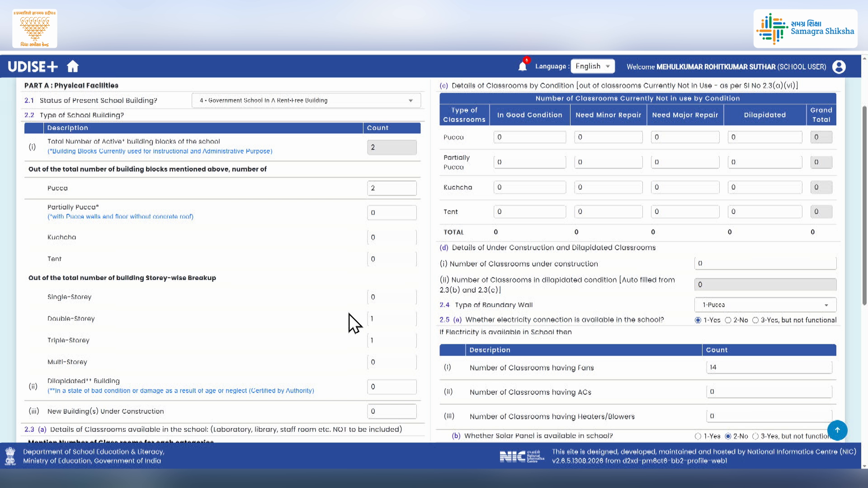
scroll(334, 344, "down", 3)
scroll(327, 314, "up", 2)
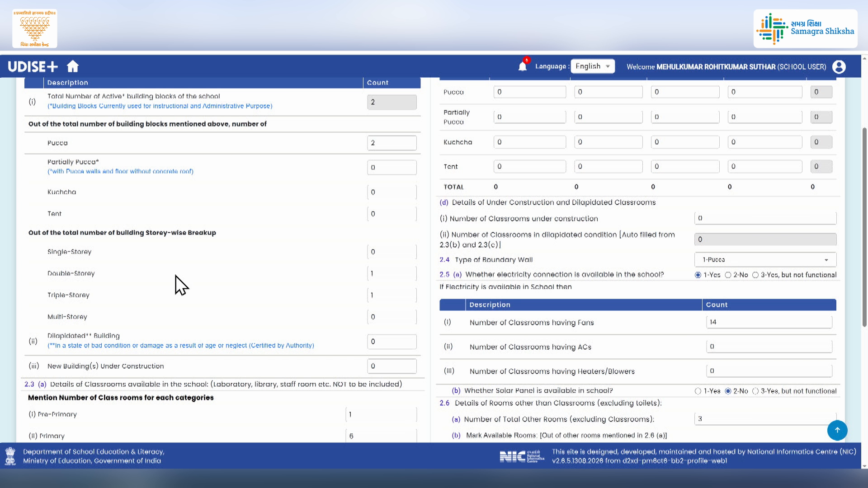
scroll(357, 309, "down", 3)
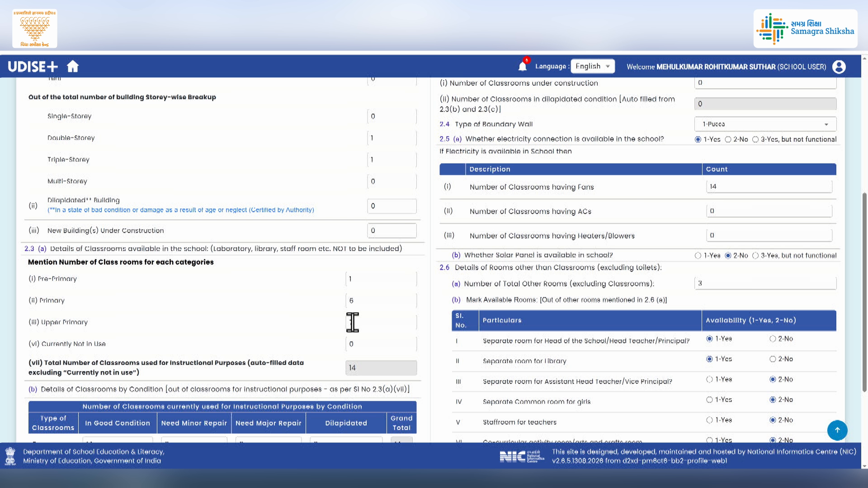
scroll(352, 322, "down", 2)
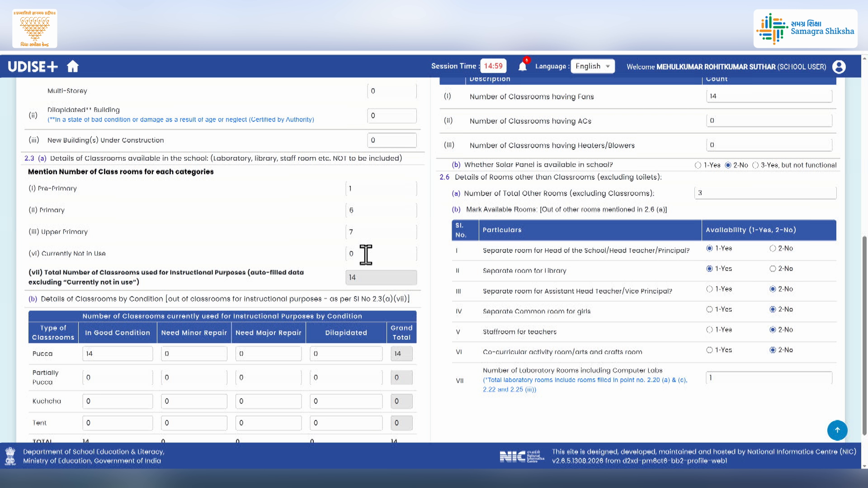
scroll(357, 286, "down", 2)
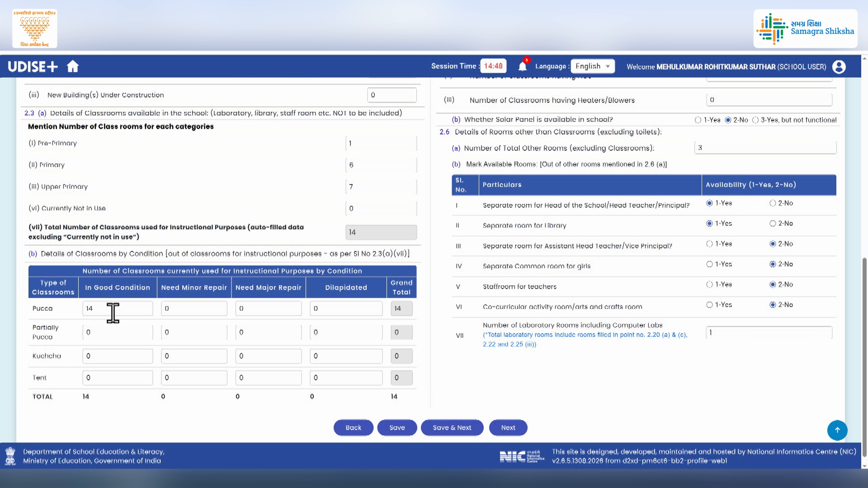
scroll(390, 361, "up", 5)
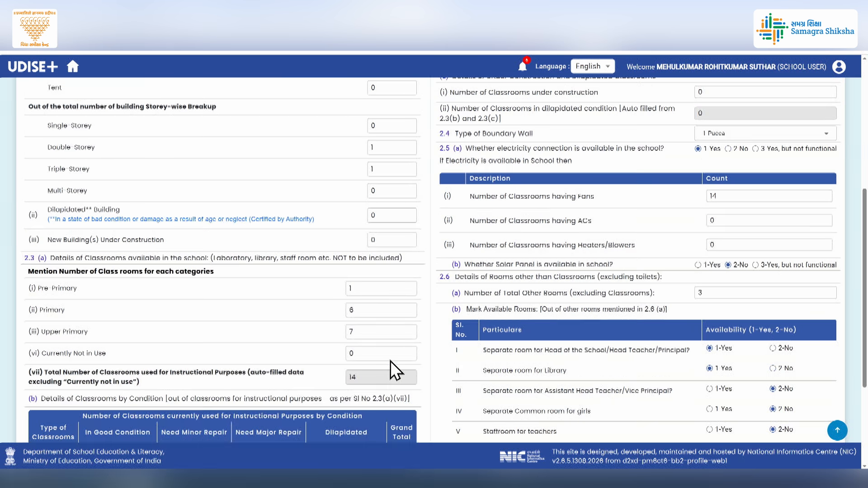
scroll(390, 360, "down", 1)
scroll(576, 224, "up", 4)
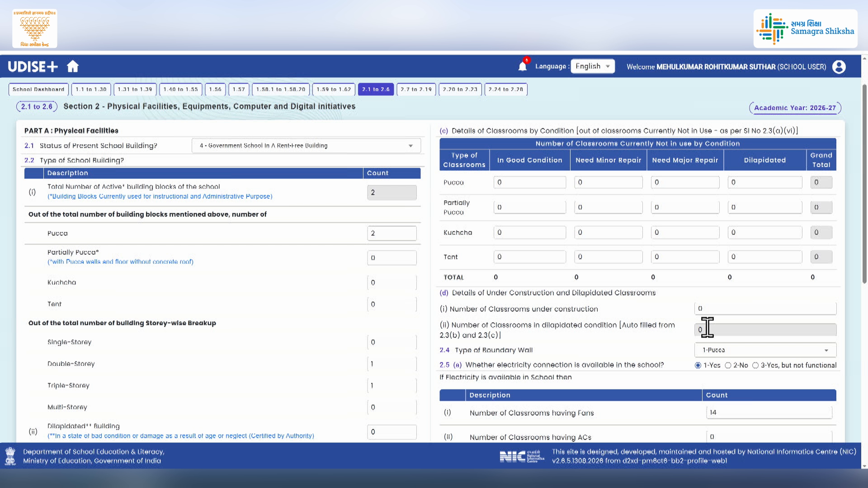
Step: Examine the boundary wall options (2.4), electricity and solar details (2.5), classroom conditions and other room entries (2.6)
scroll(579, 338, "down", 1)
scroll(579, 338, "down", 2)
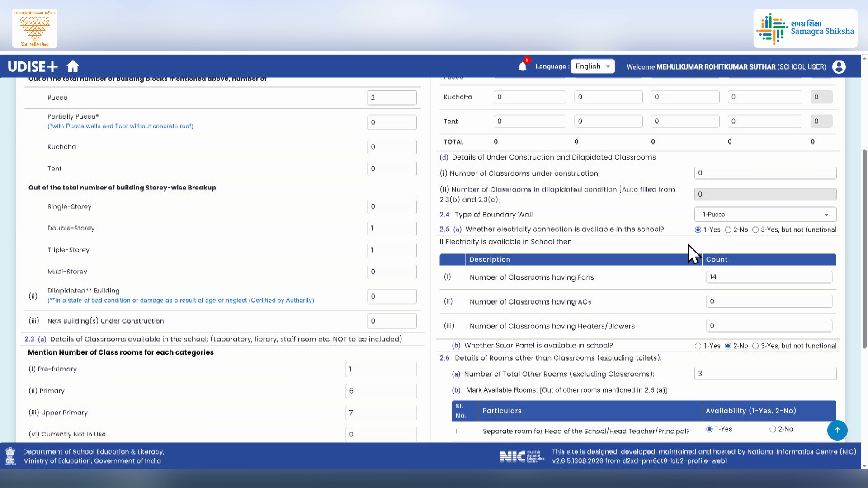
left_click(744, 216)
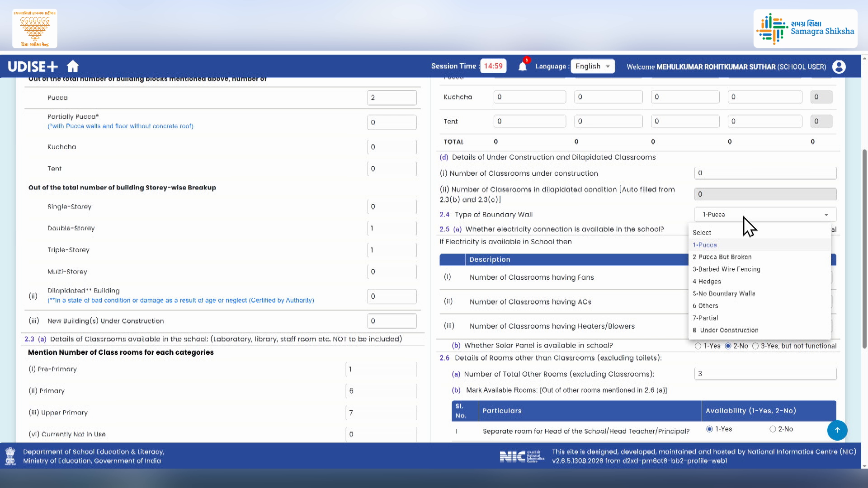
left_click(744, 217)
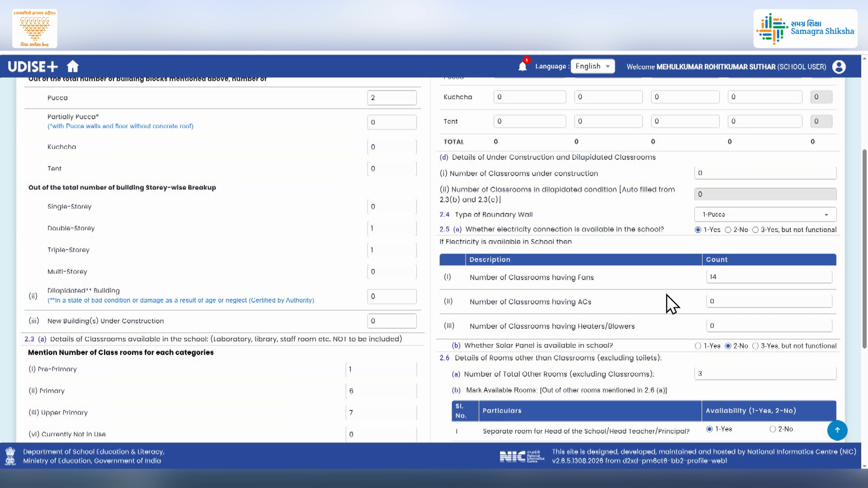
scroll(666, 294, "down", 5)
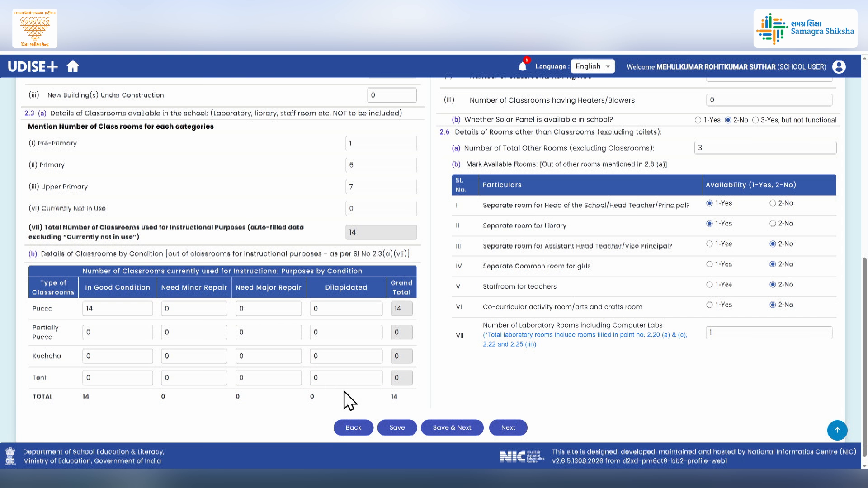
scroll(592, 296, "up", 3)
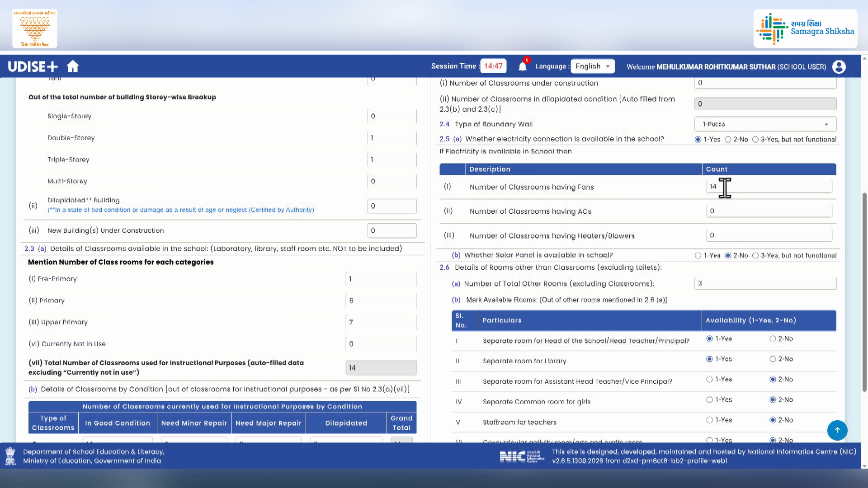
scroll(281, 384, "down", 4)
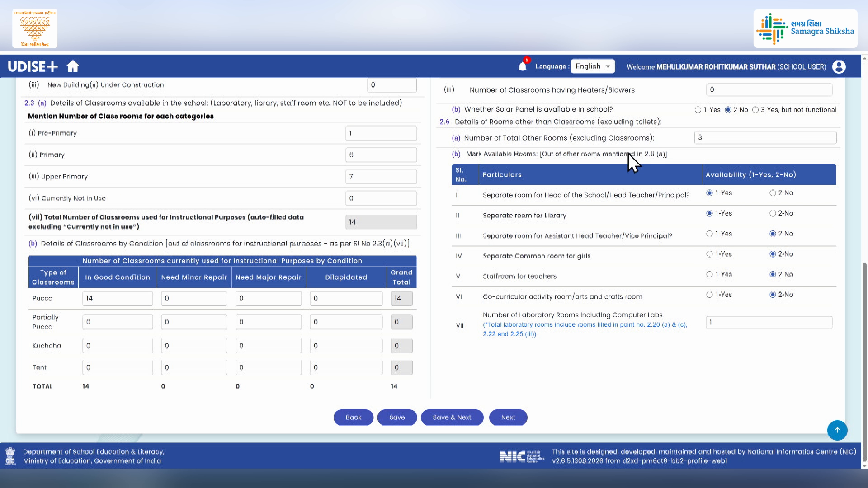
scroll(717, 125, "up", 4)
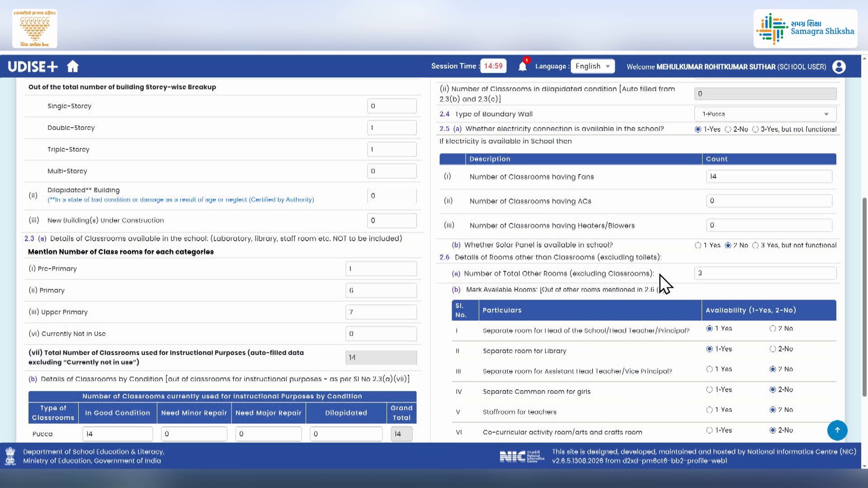
scroll(660, 274, "down", 2)
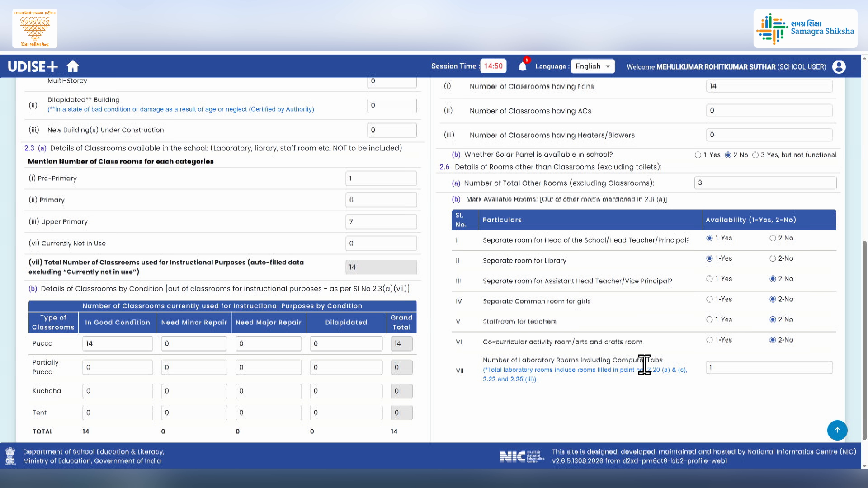
Step: Mark Yes for the separate room for the head teacher in 2.6 (b), and save the form and proceed to 2.7 to 2.19
left_click(711, 239)
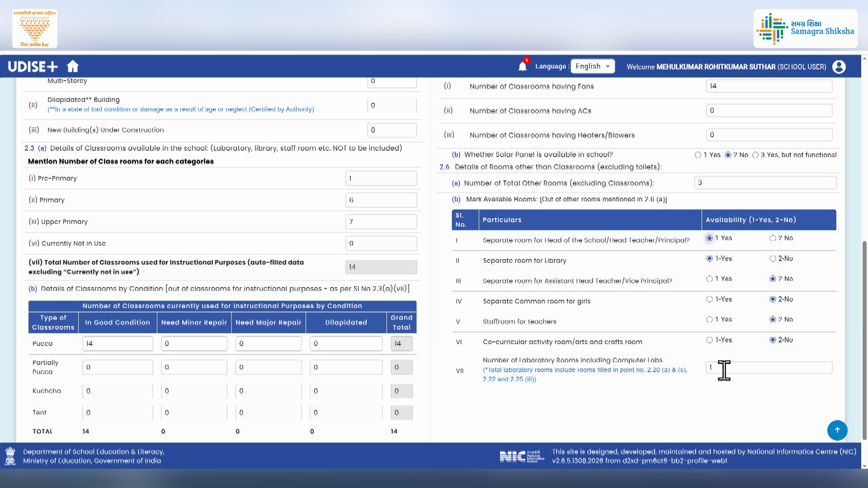
scroll(724, 370, "down", 1)
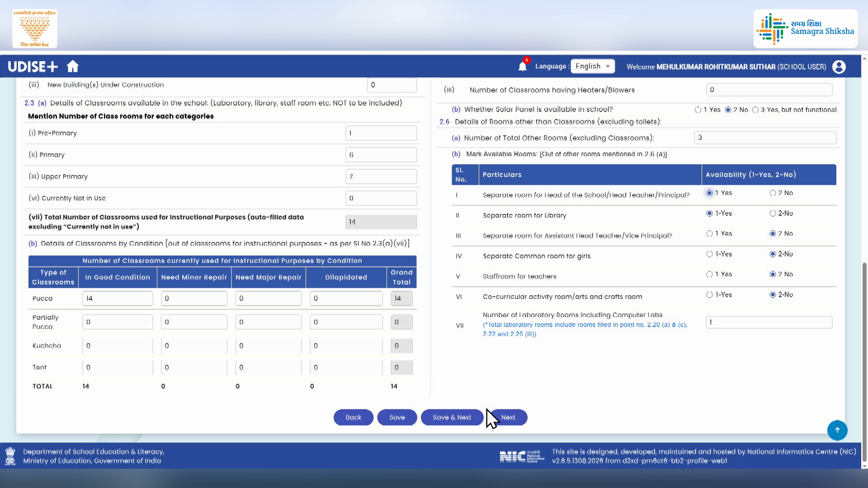
left_click(453, 418)
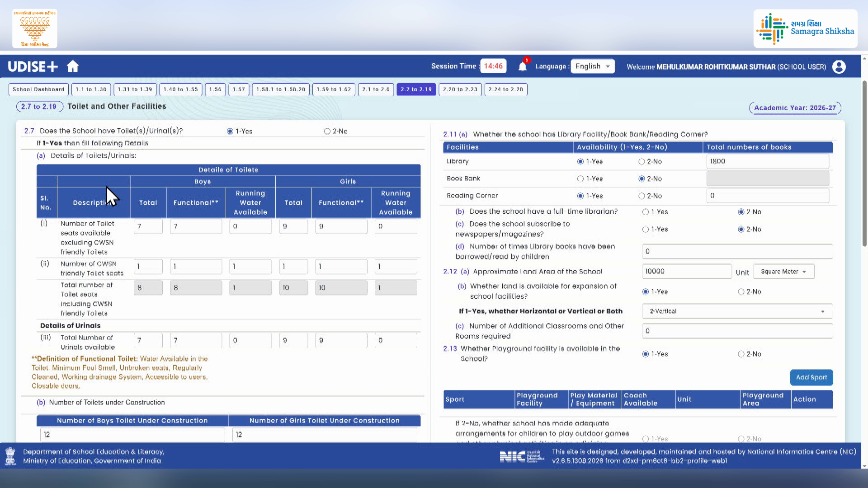
Step: Set the boys' toilet seats excluding CWSN friendly toilets to 3 for total, functional and running water available
double_click(152, 223)
type("3")
key("Tab")
type("3")
key("Tab")
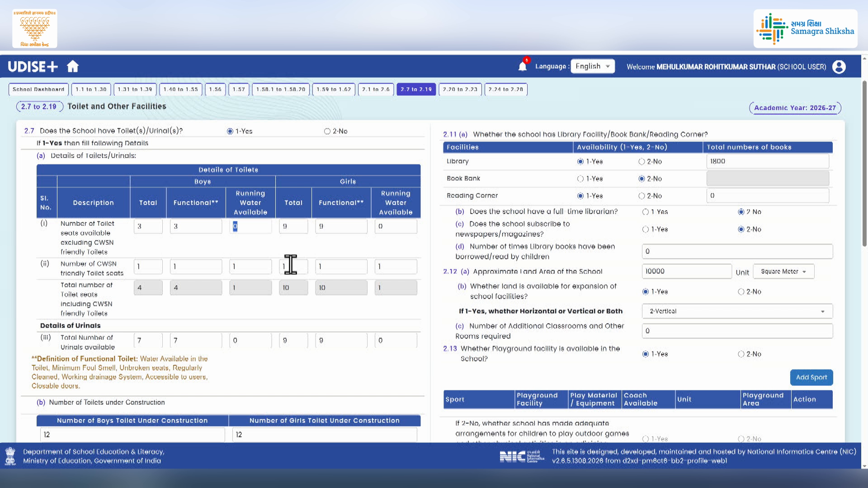
key("BackSpace")
type("3")
Step: Set the girls' non-CWSN toilet seats to 8 in all three fields, and every boys' and girls' CWSN friendly seat count to 2
double_click(296, 230)
key("BackSpace")
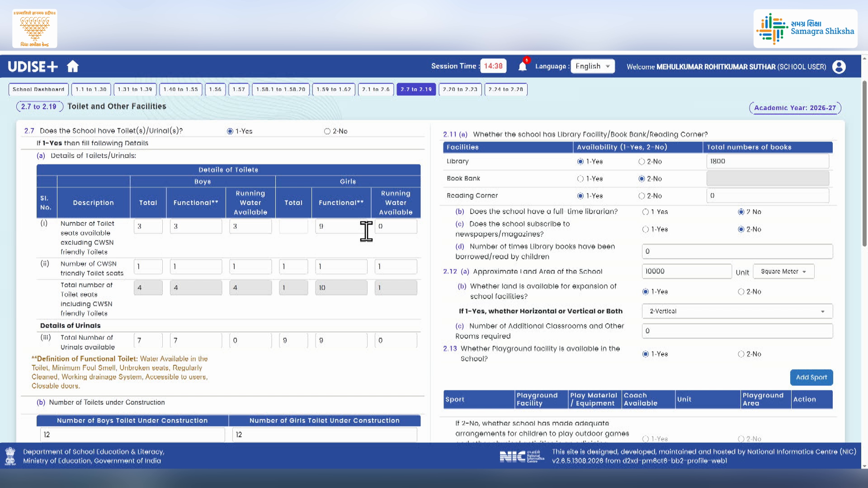
type("8")
key("Tab")
type("8")
key("Tab")
type("8")
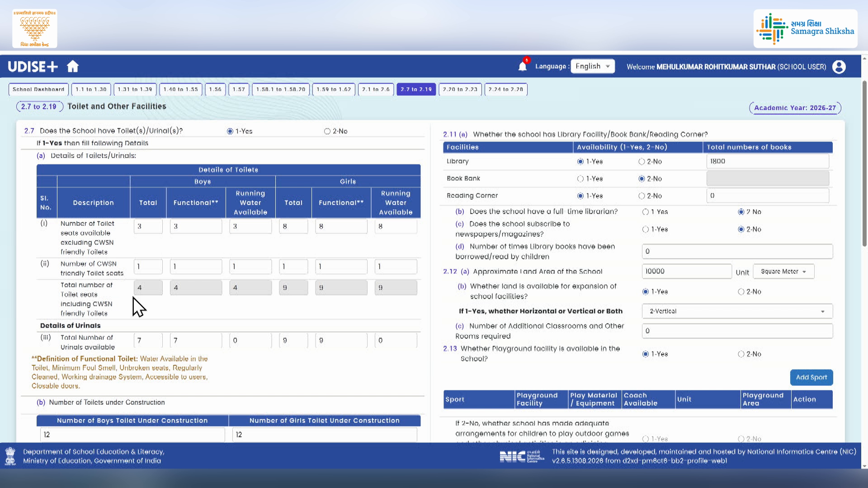
left_click(144, 263)
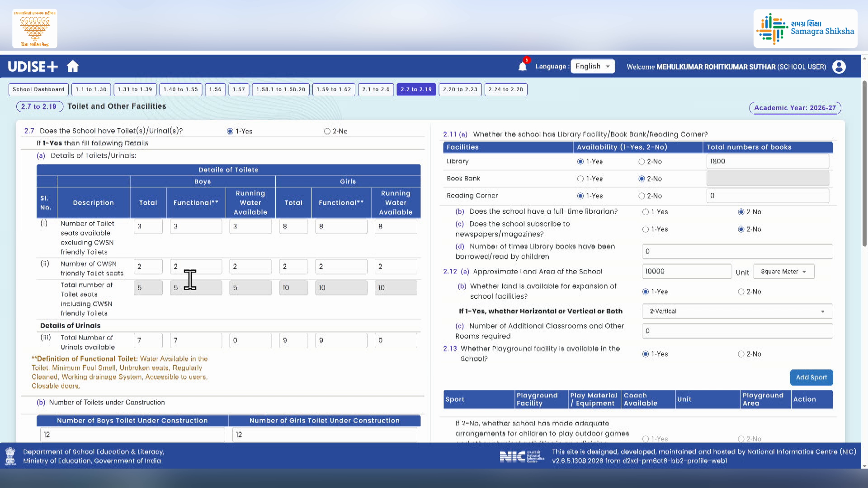
Step: Fill the urinal counts for total, functional and running water available with 7 each for boys and 0 each for girls
scroll(145, 246, "down", 2)
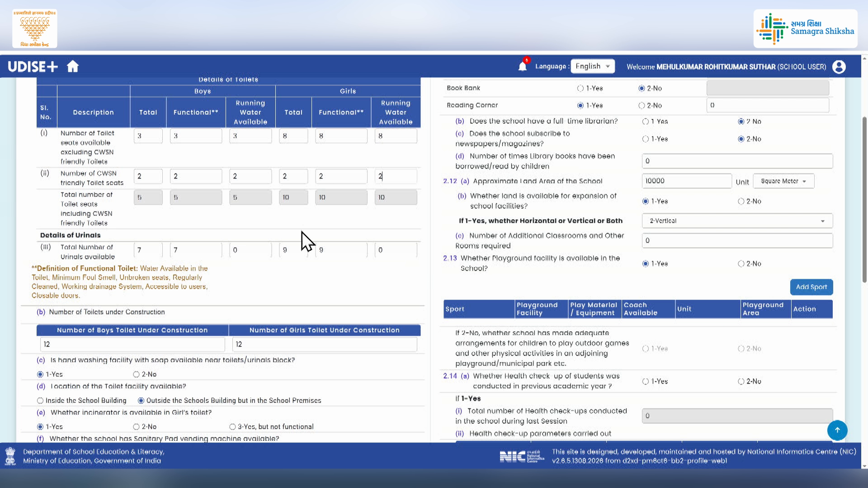
double_click(139, 250)
key("BackSpace")
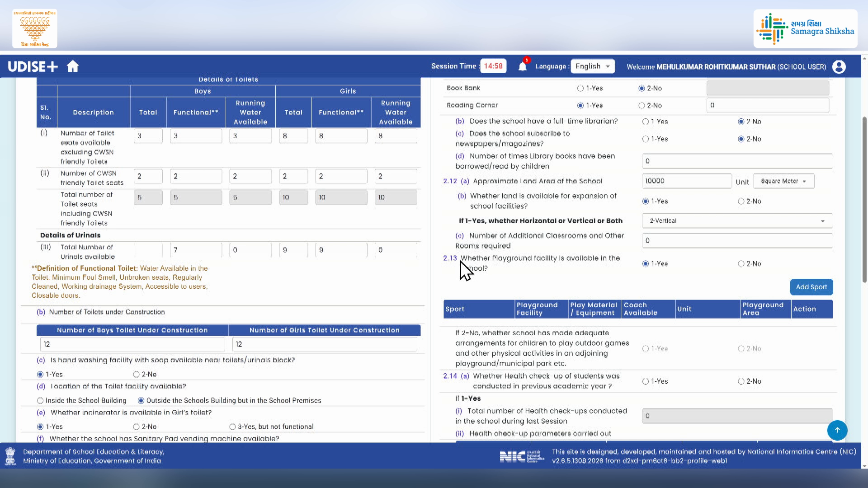
type("7")
key("Tab")
key("Tab")
type("7")
key("Tab")
type("0")
key("Tab")
type("0")
key("Tab")
Step: Set the boys' and girls' toilets under construction to 0, and mark Yes for the incinerator in the girls' toilet (2.7 e)
scroll(296, 255, "down", 4)
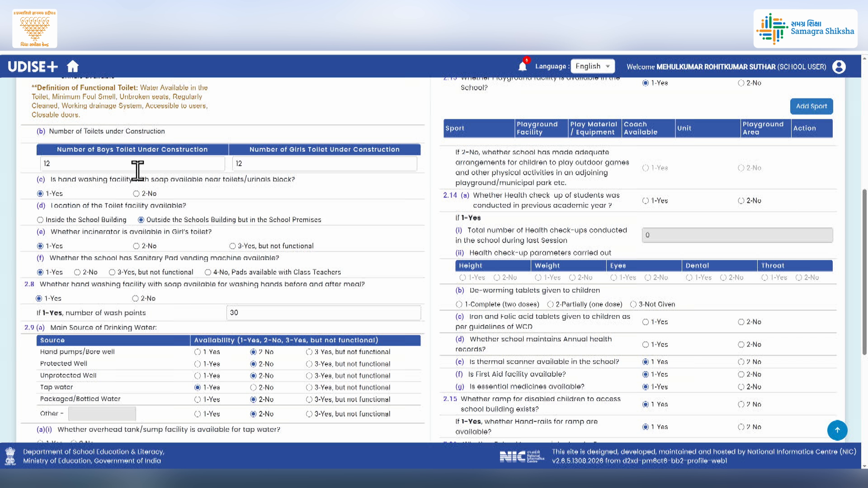
left_click_drag(138, 170, 48, 169)
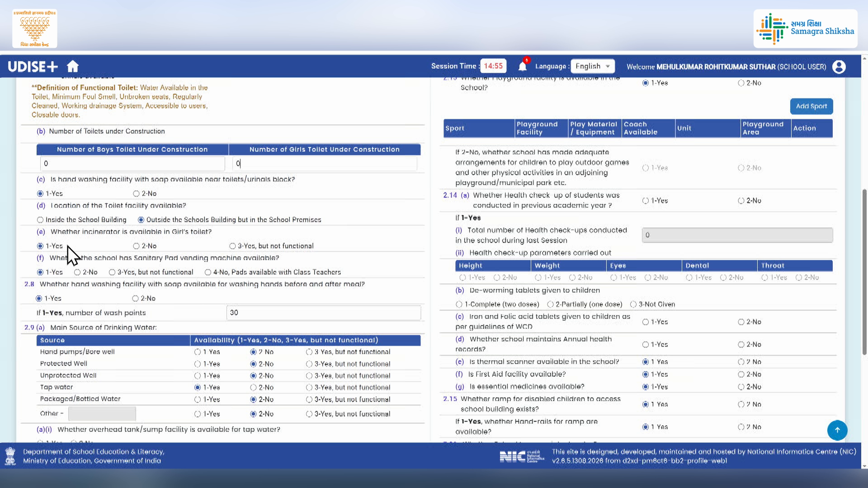
left_click(44, 248)
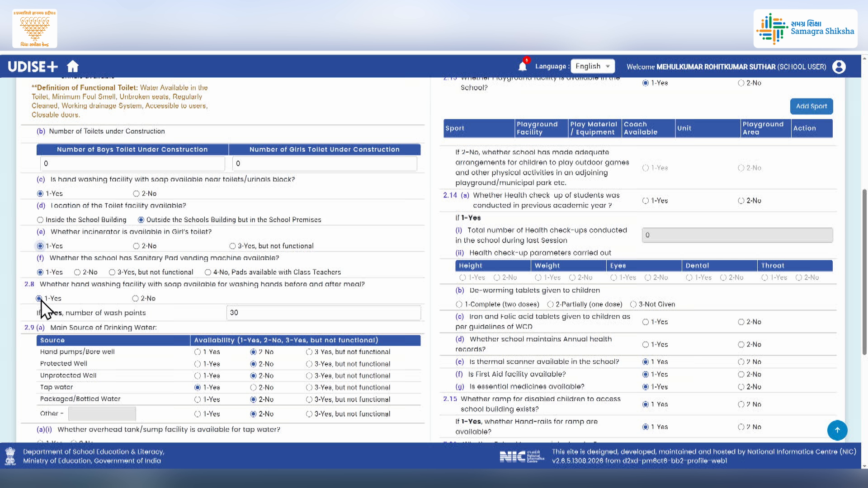
Step: Answer Yes to the overhead tank/sump facility for tap water in 2.9 (a)(i)
scroll(51, 300, "down", 2)
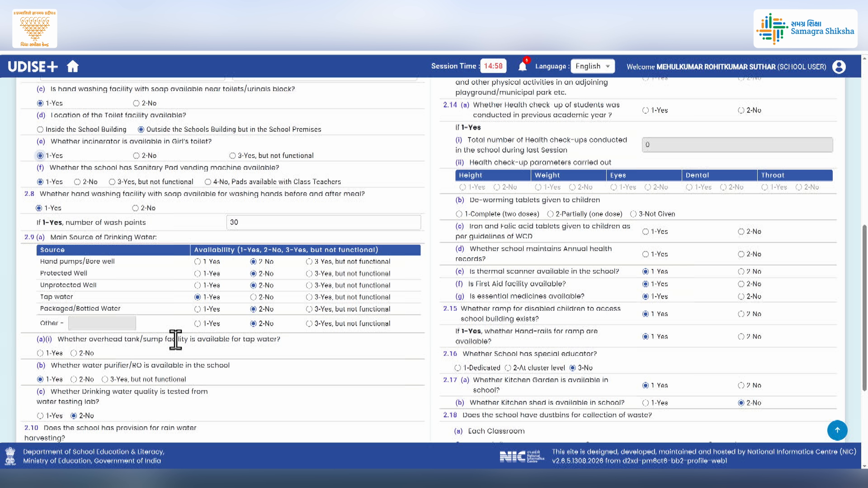
scroll(176, 341, "down", 1)
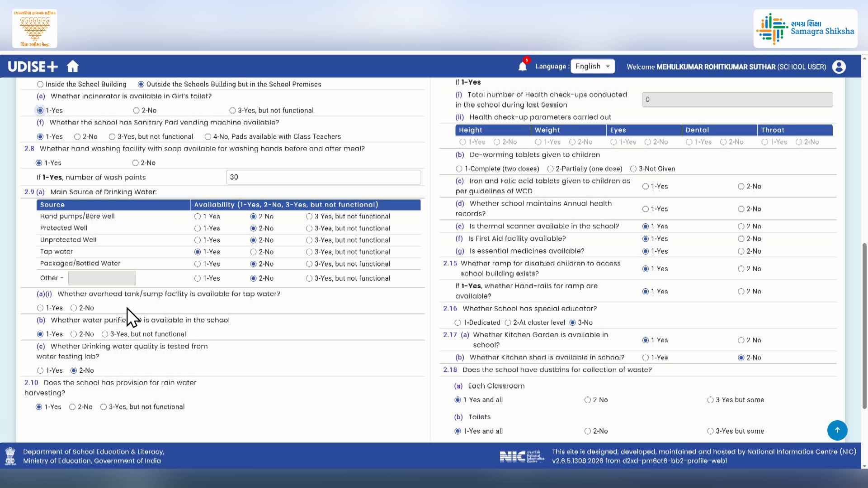
left_click(40, 307)
scroll(151, 324, "down", 2)
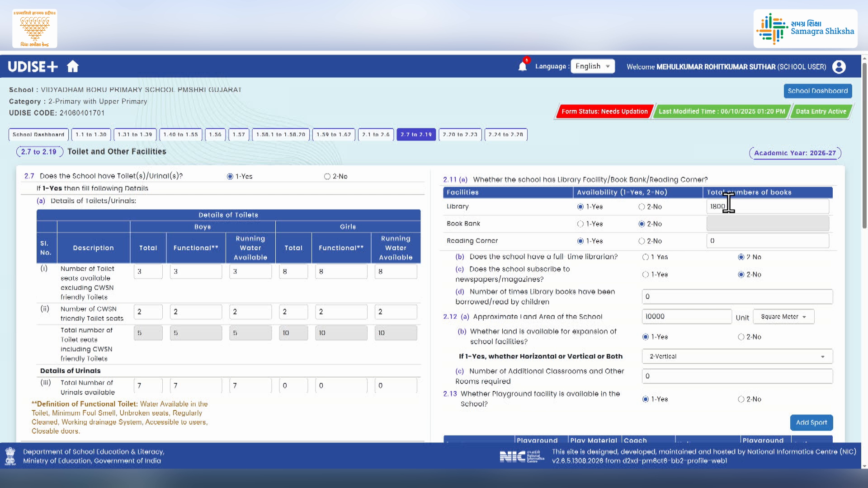
Step: Set the total number of books in 2.11 (a) to 2000 for the library and 25 for the reading corner
left_click_drag(728, 204, 671, 204)
key("BackSpace")
type("2000")
left_click(735, 240)
left_click_drag(735, 240, 690, 246)
Step: Answer Yes to subscribing to newspapers/magazines (2.11 c) and enter 2500 as the number of times library books were borrowed (2.11 d)
left_click(645, 274)
key("Tab")
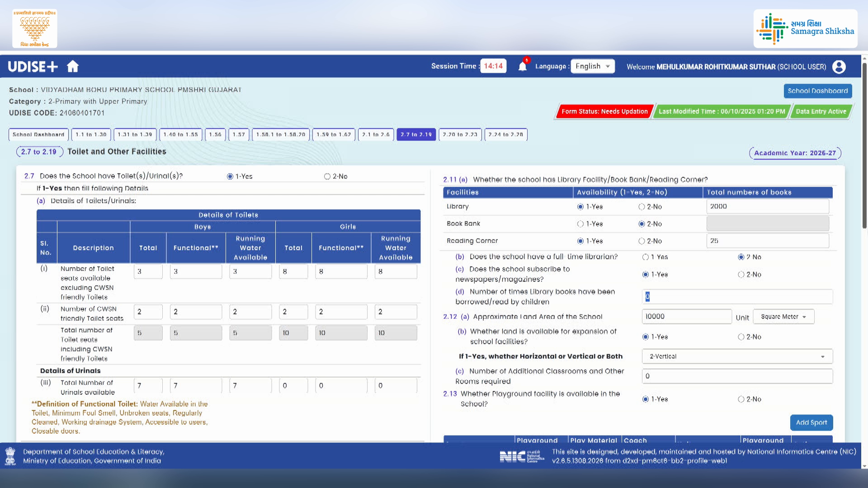
type("2500")
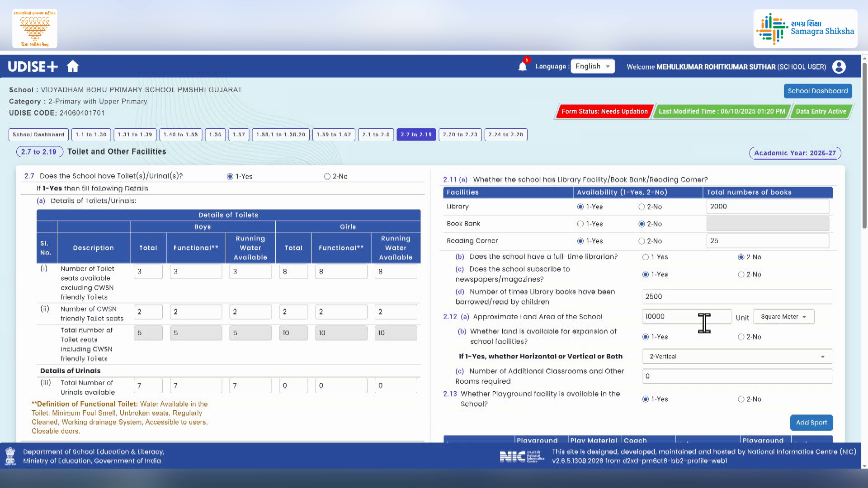
Step: Check the land area unit options, the expansion type choices and the additional classrooms entry in 2.12
left_click(789, 319)
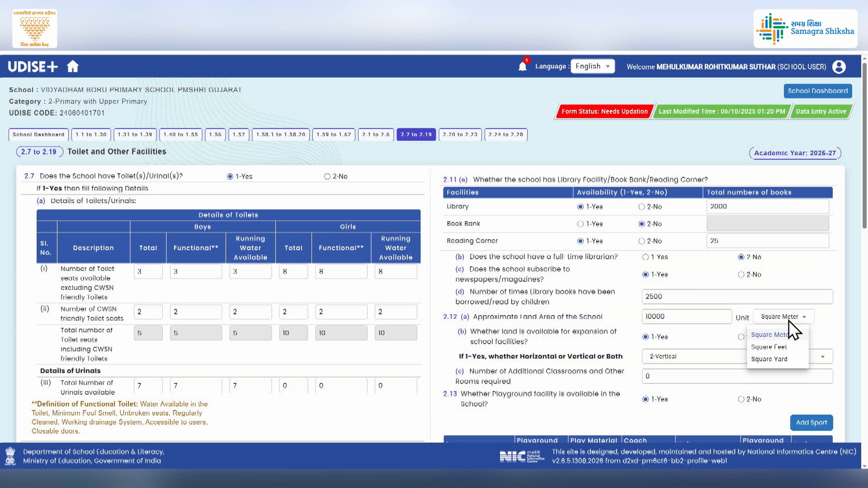
left_click(791, 317)
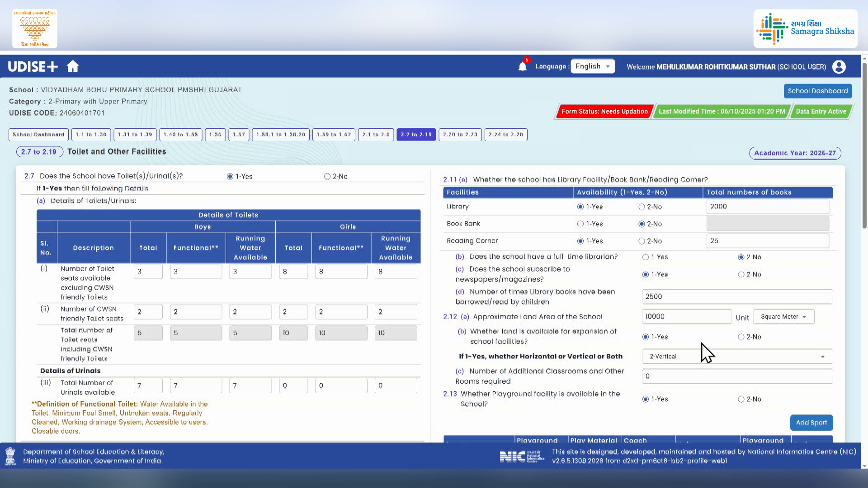
left_click(691, 358)
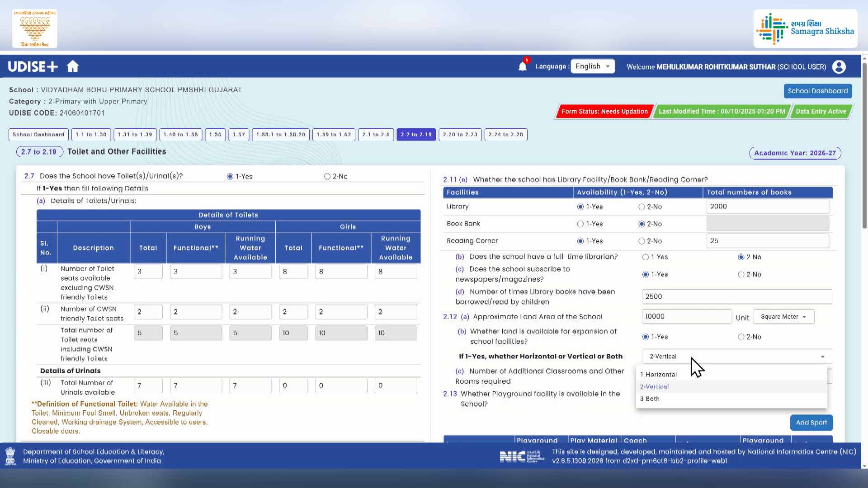
left_click(690, 358)
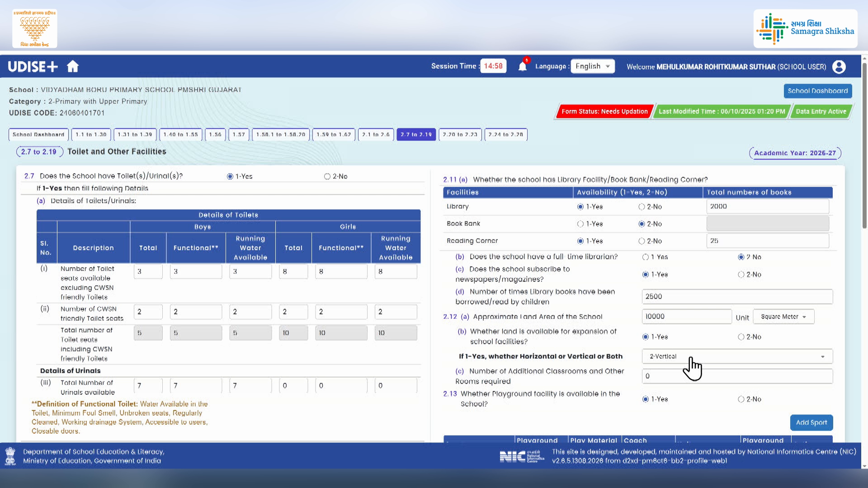
scroll(676, 359, "down", 2)
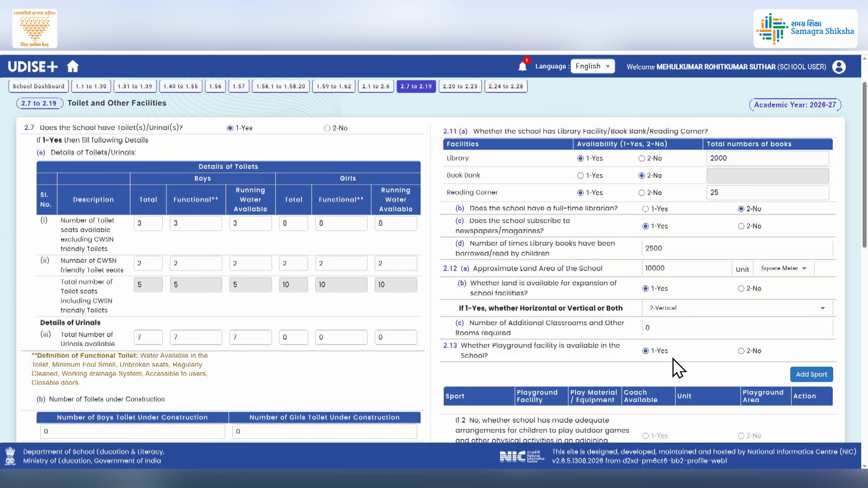
key("Tab")
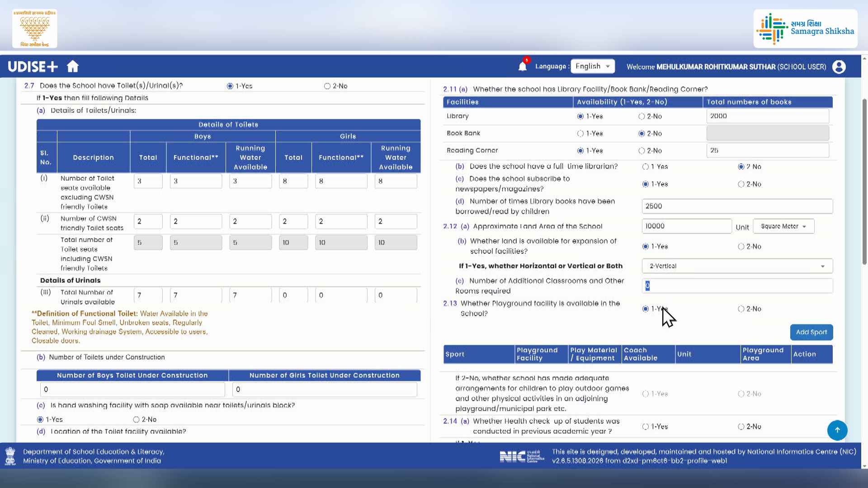
left_click(702, 303)
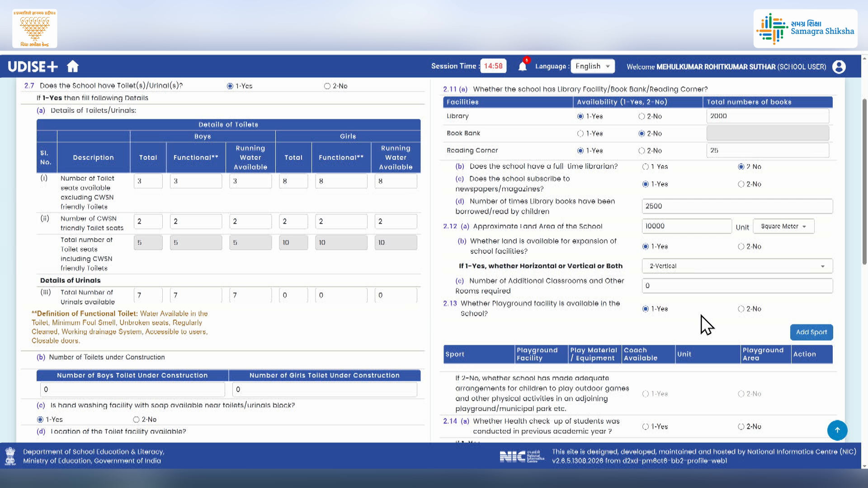
Step: Add a sport row to the playground table in 2.13 and choose Table Tennis as the sport
scroll(416, 232, "down", 2)
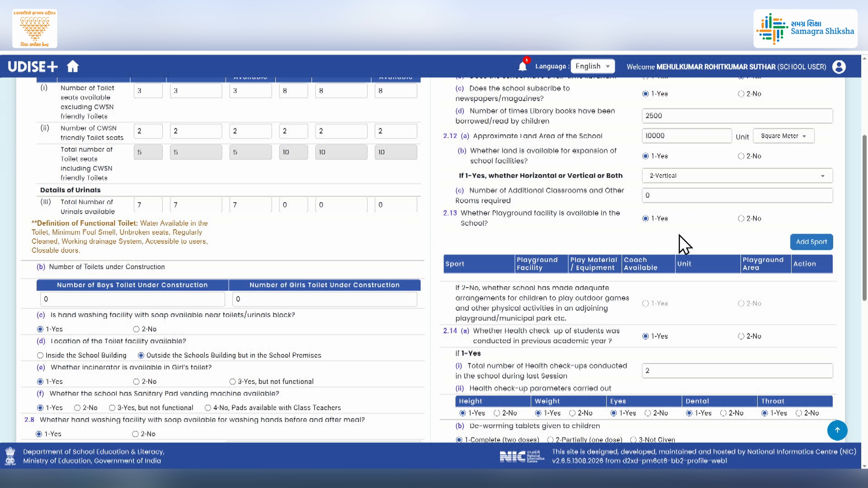
left_click(808, 242)
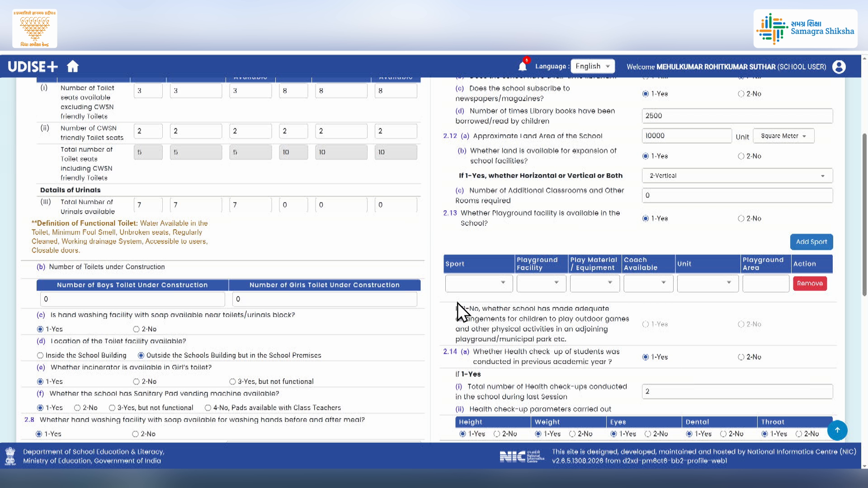
left_click(484, 291)
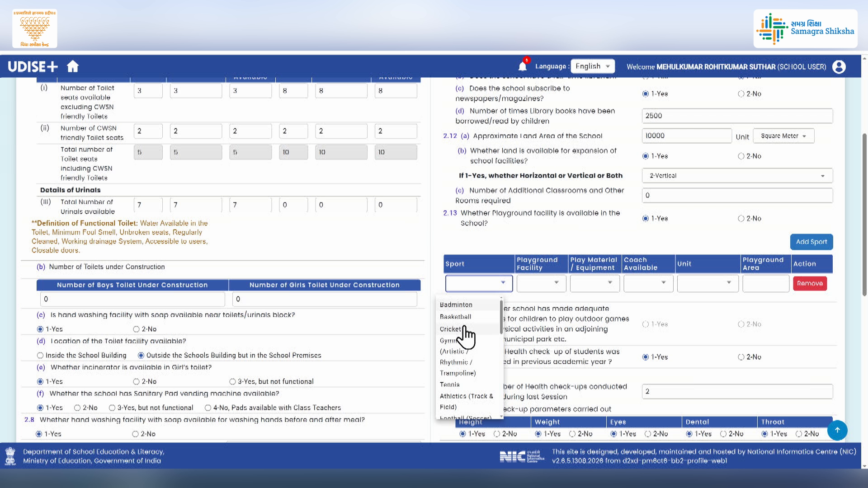
scroll(465, 376, "down", 4)
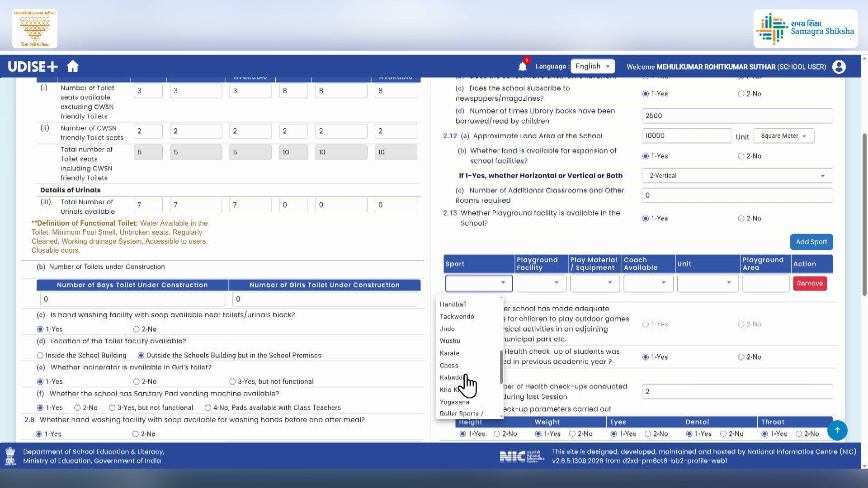
scroll(465, 376, "down", 8)
scroll(464, 163, "up", 3)
scroll(462, 156, "down", 3)
left_click(460, 181)
scroll(533, 271, "down", 4)
Step: Set playground facility to Yes, play material/equipment to Yes and coach available to No for Table Tennis
left_click(541, 108)
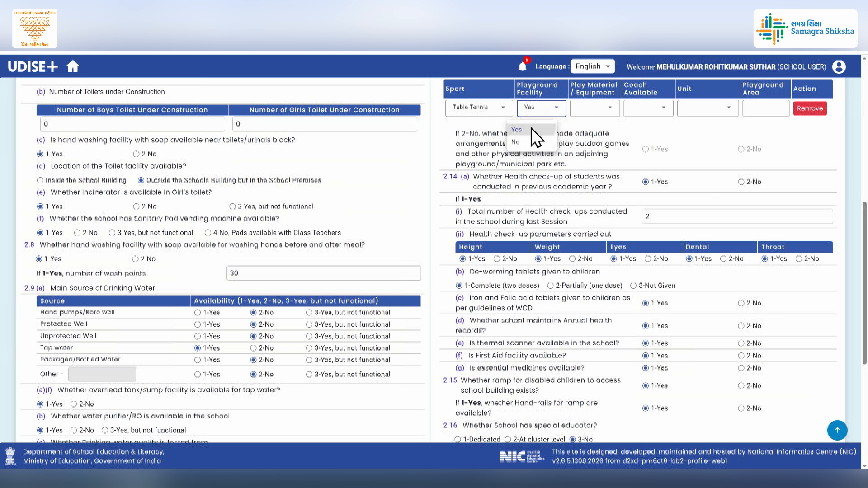
left_click(531, 128)
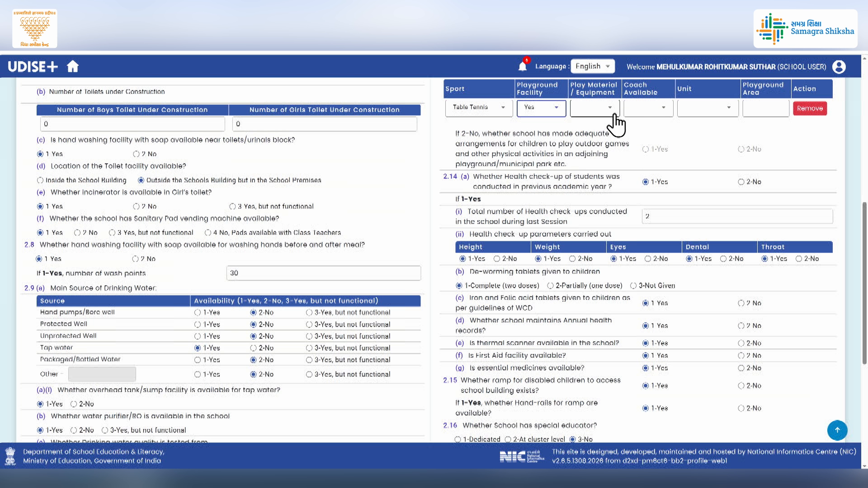
left_click(615, 117)
left_click(578, 132)
left_click(669, 113)
left_click(639, 151)
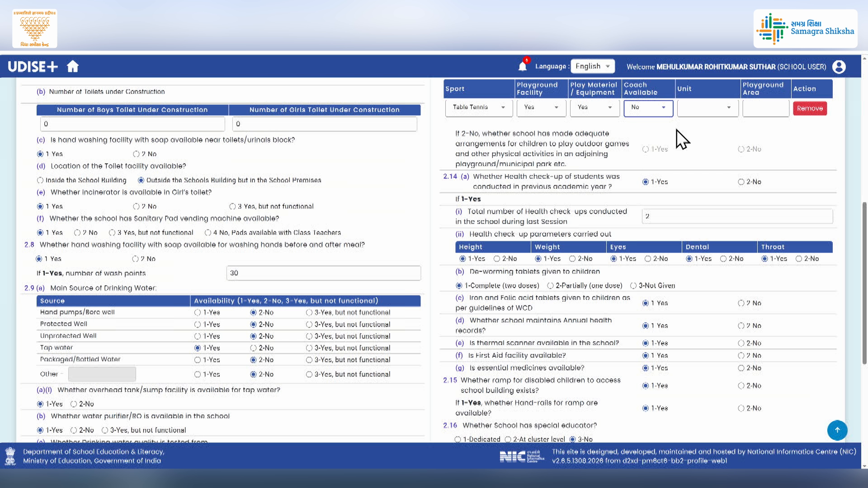
Step: Set the Table Tennis row's unit to Square Feet and its playground area to 100
left_click(727, 107)
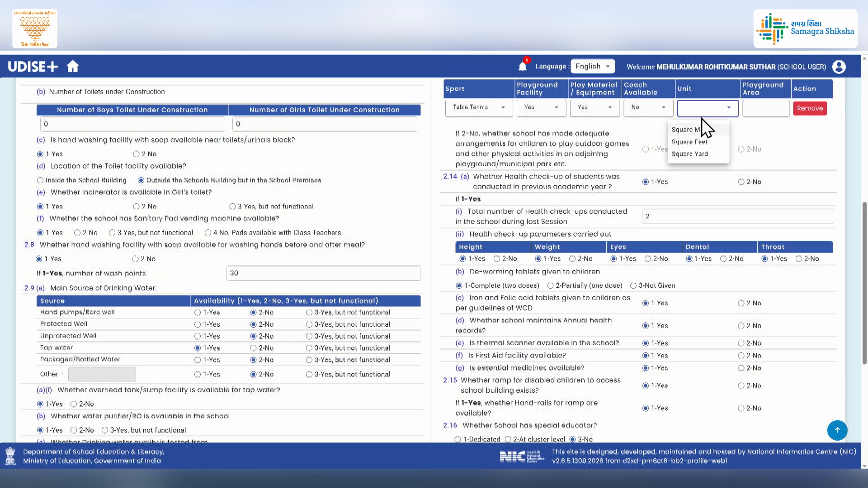
left_click(692, 143)
scroll(479, 271, "up", 5)
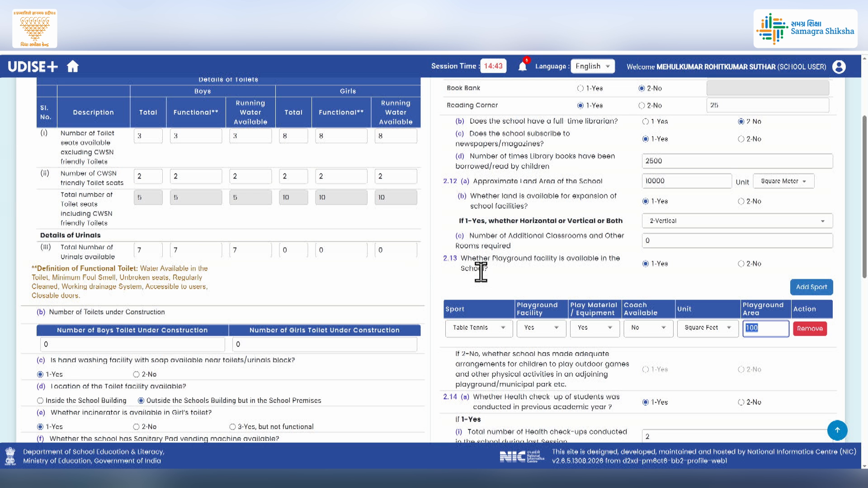
Step: Switch playground availability in 2.13 to No and back to Yes, and set the Table Tennis playground area to 320
left_click(739, 263)
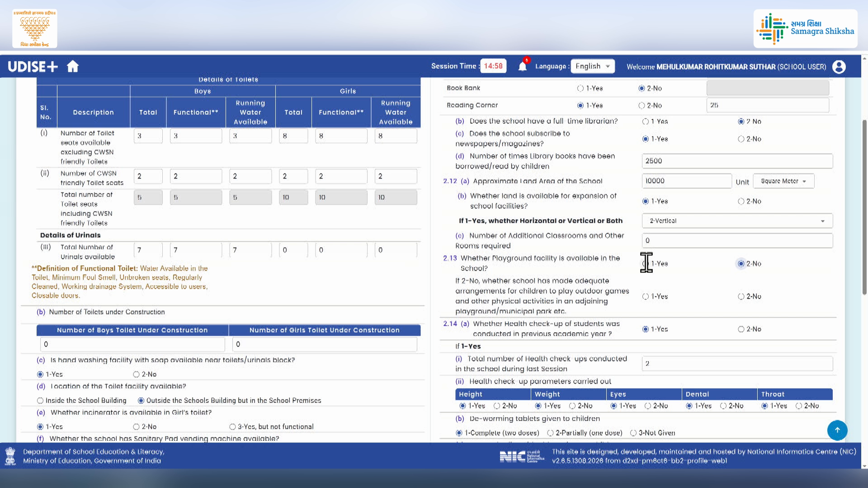
left_click(644, 264)
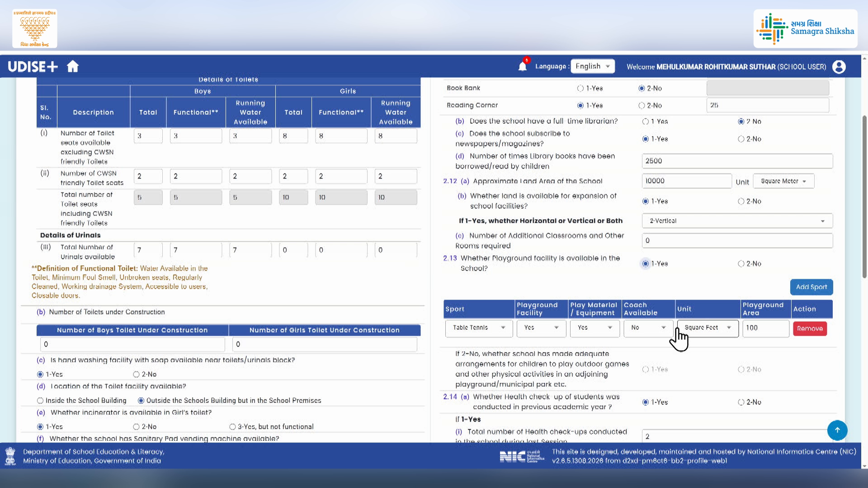
double_click(752, 327)
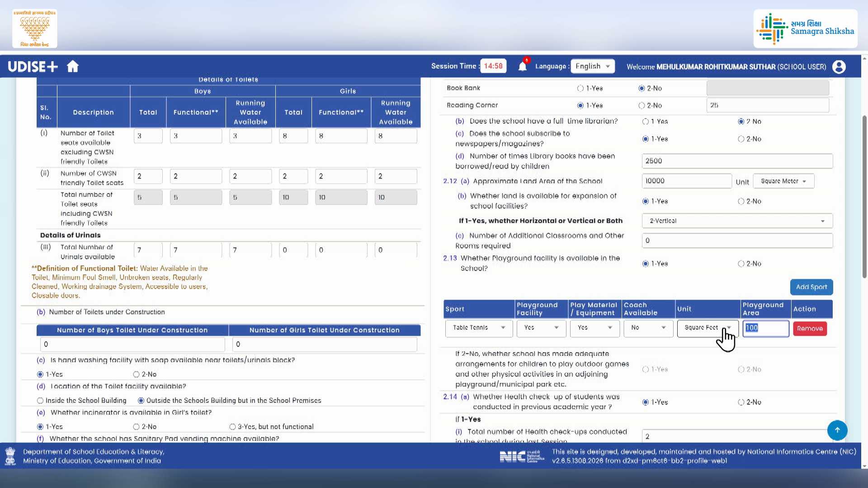
type("3")
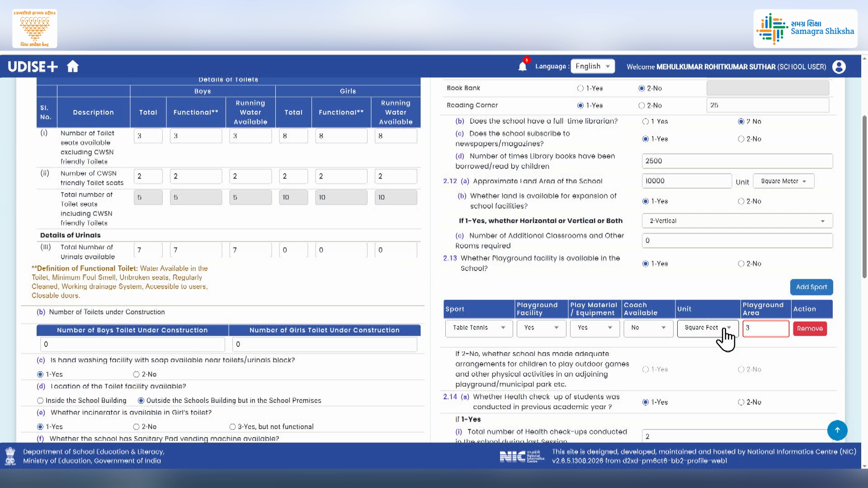
type("20")
Step: Enter 2 as the total number of health check-ups conducted during the last session in 2.14 (a)(i)
scroll(731, 351, "down", 3)
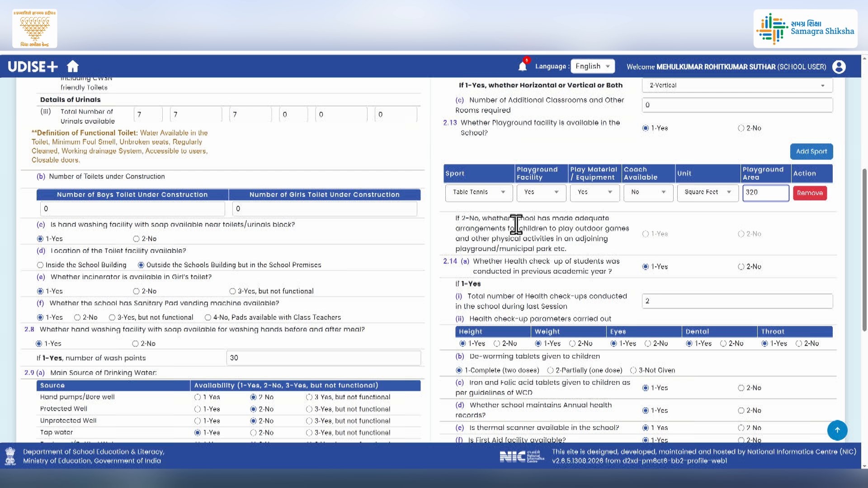
scroll(510, 244, "down", 2)
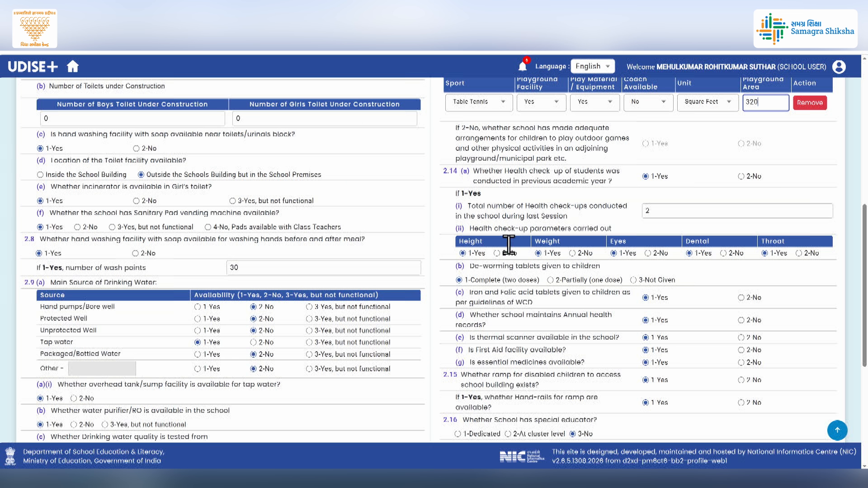
scroll(508, 245, "down", 4)
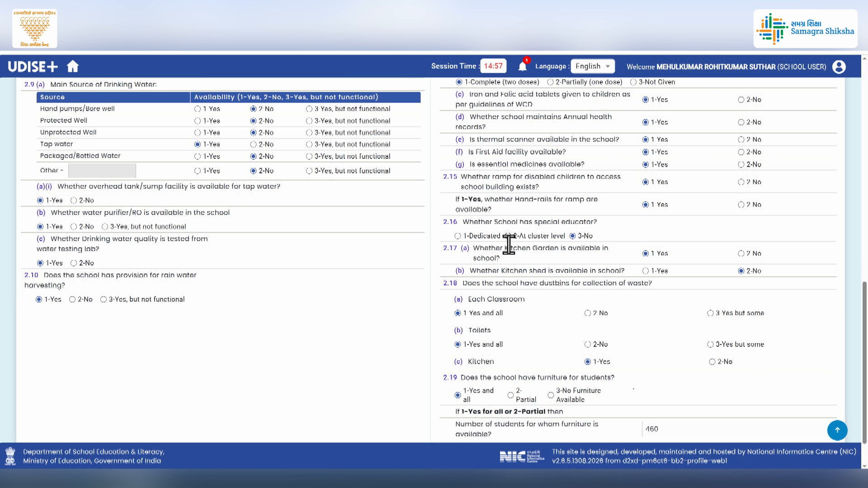
scroll(507, 246, "up", 6)
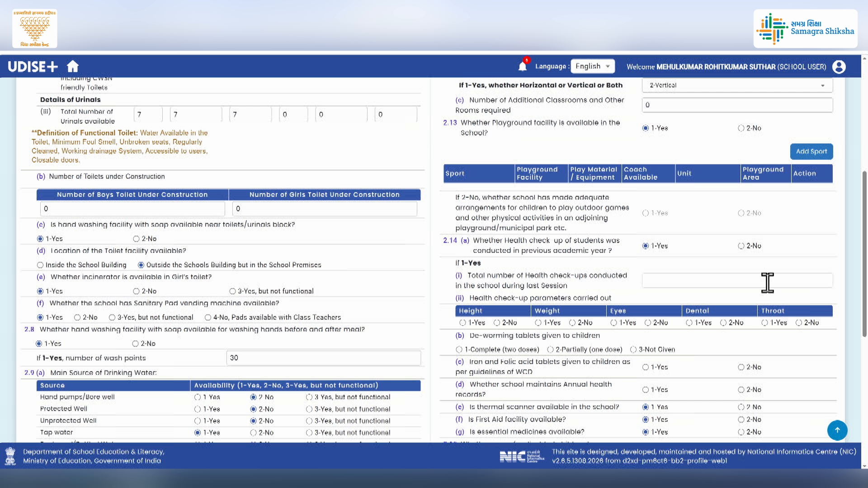
type("2")
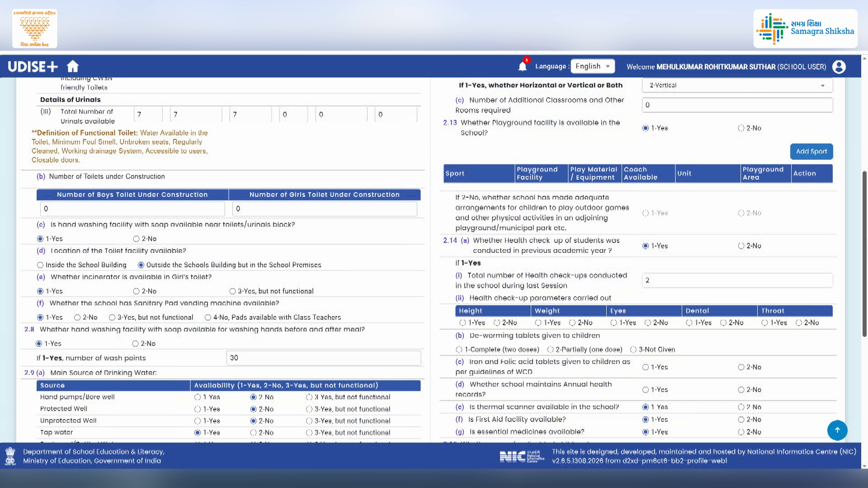
Step: Answer Yes for the height, weight, eyes, dental and throat health check-up parameters in 2.14 (a)(ii)
scroll(723, 346, "down", 2)
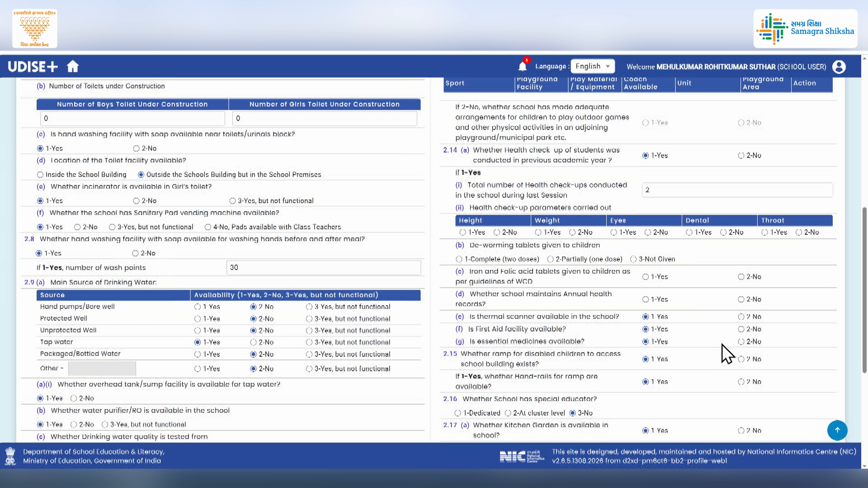
left_click(464, 233)
left_click(551, 232)
left_click(614, 232)
left_click(690, 232)
left_click(763, 232)
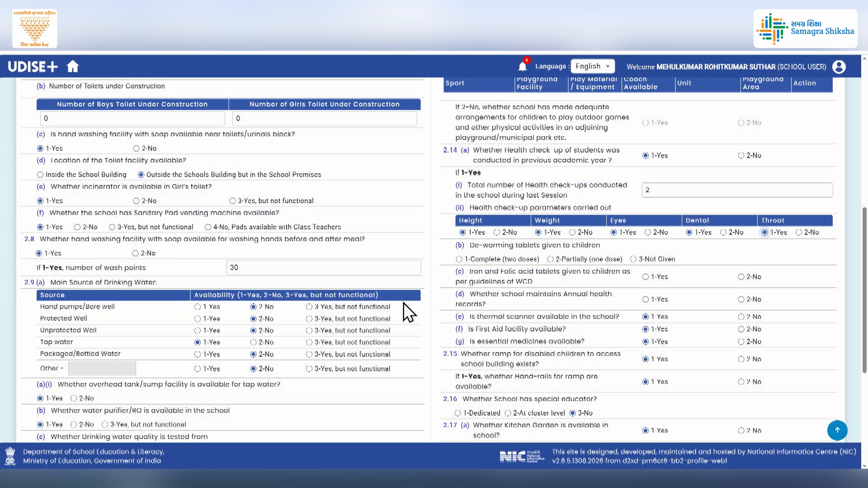
Step: Mark de-worming tablets as Complete (two doses), and answer Yes for iron and folic acid tablets and annual health records
left_click(459, 261)
left_click(646, 276)
left_click(646, 300)
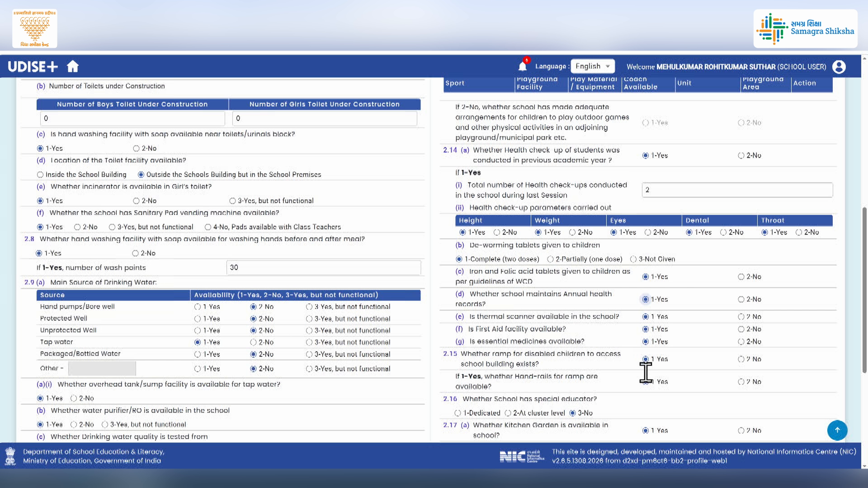
Step: Answer the dustbin questions in 2.18 with Yes and all for each classroom and Yes for the kitchen
scroll(646, 361, "down", 2)
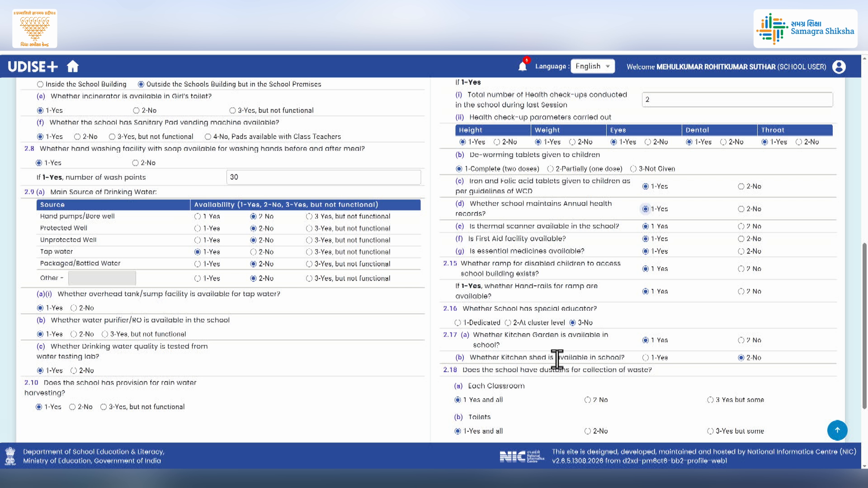
scroll(711, 278, "down", 2)
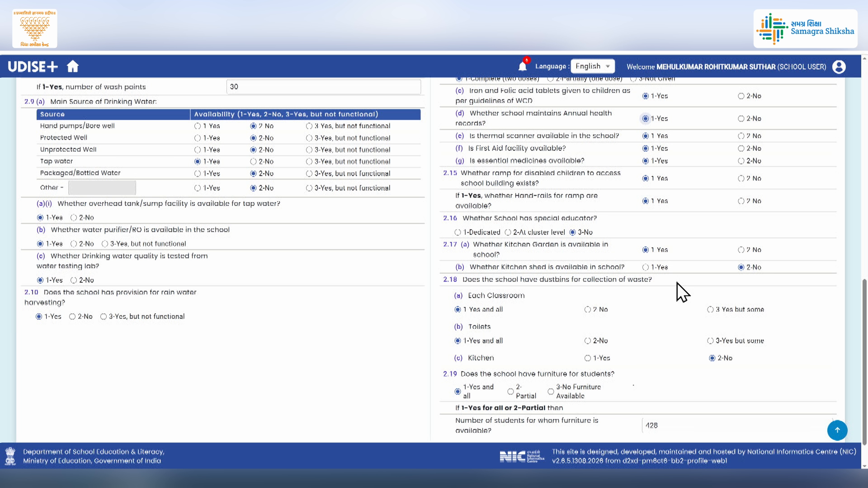
scroll(676, 283, "down", 2)
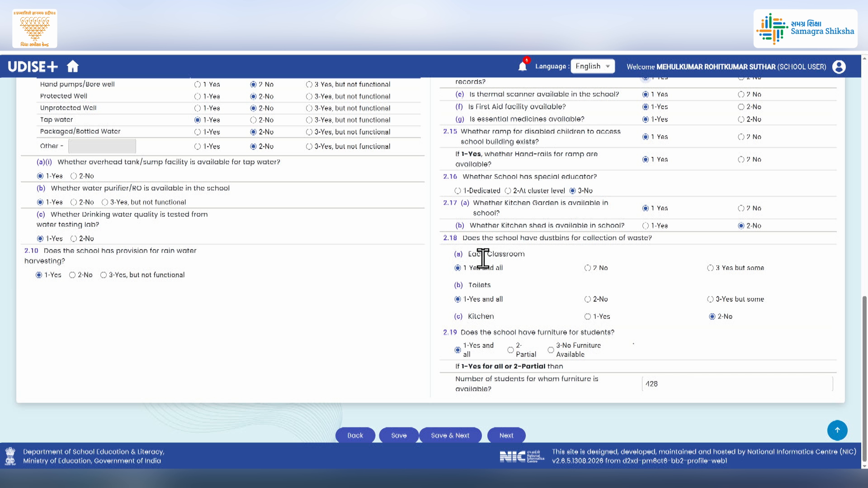
left_click(458, 267)
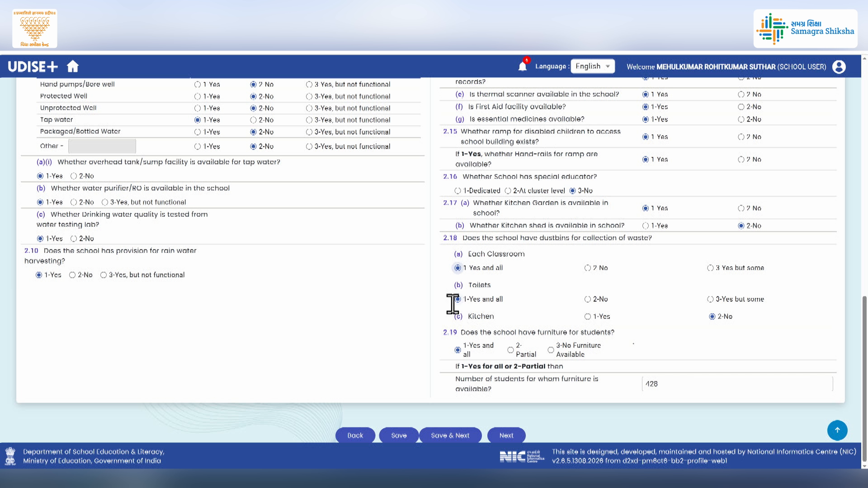
left_click(588, 316)
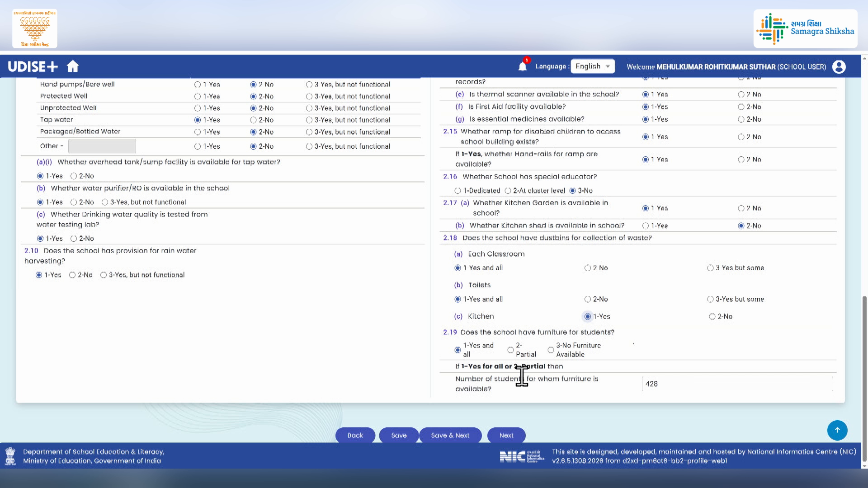